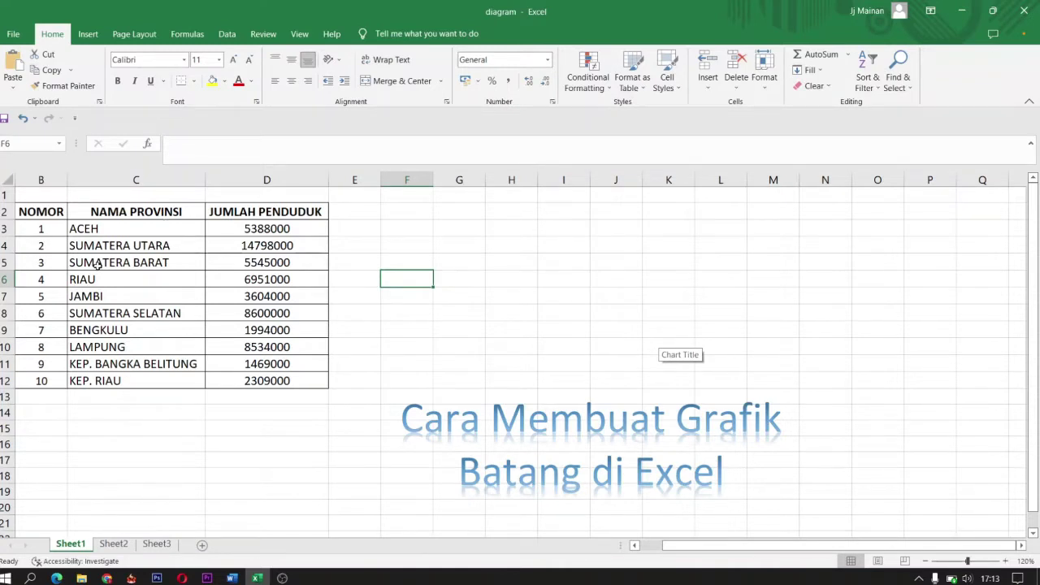
left_click(54, 213)
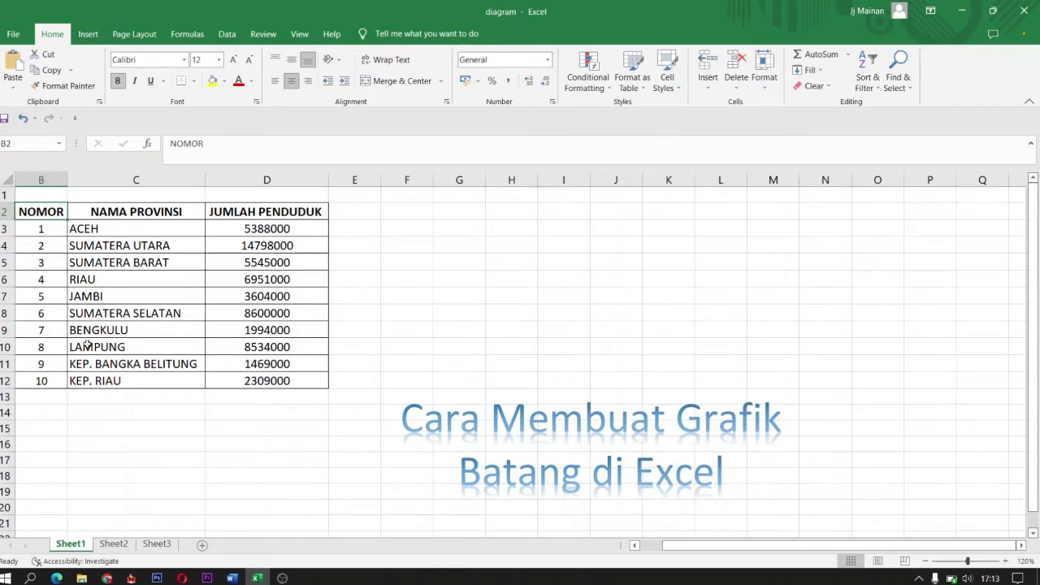
left_click_drag(65, 229, 150, 374)
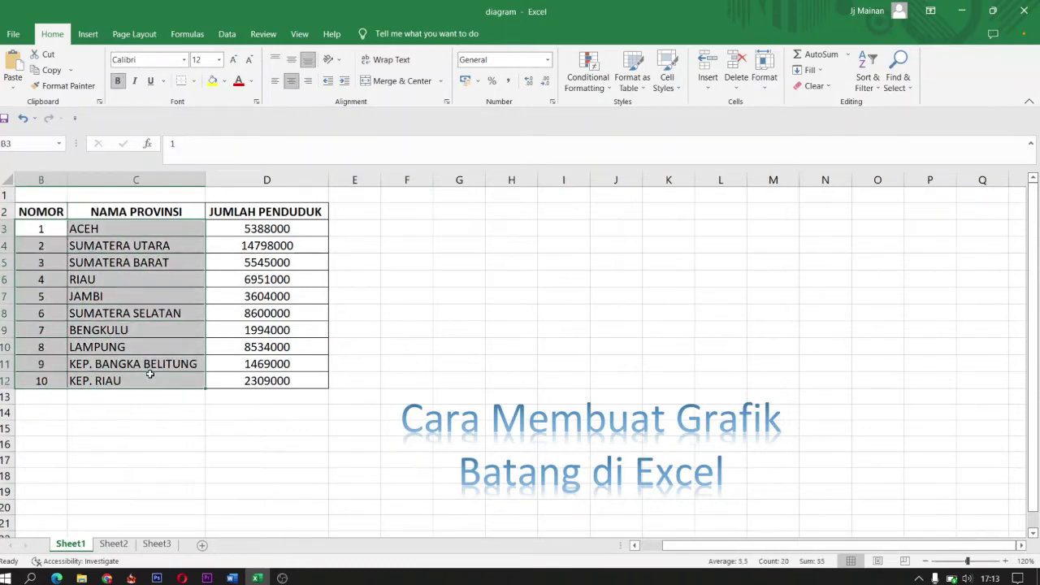
left_click(259, 230)
left_click(353, 284)
left_click(416, 234)
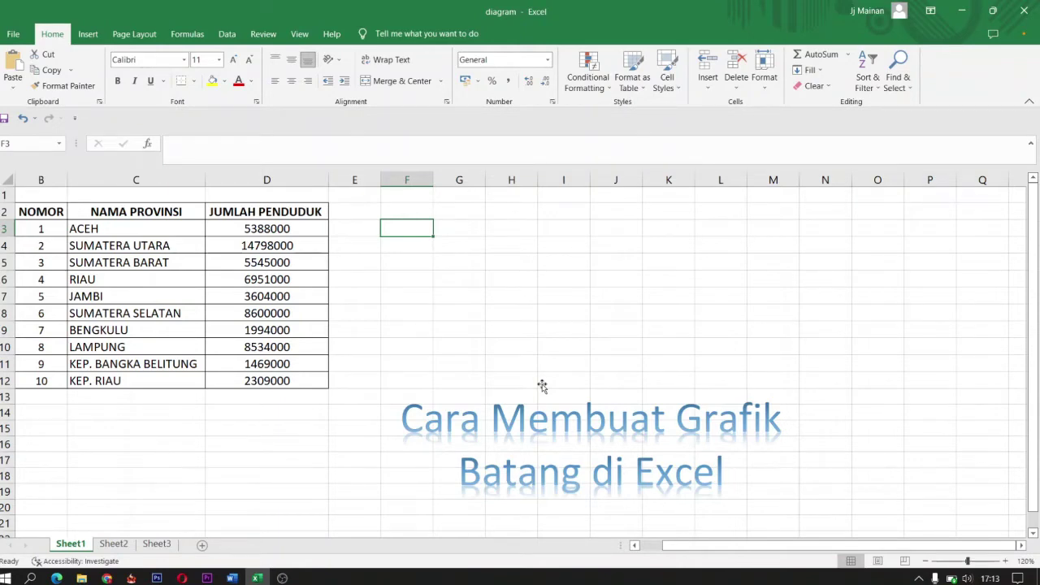
left_click(115, 231)
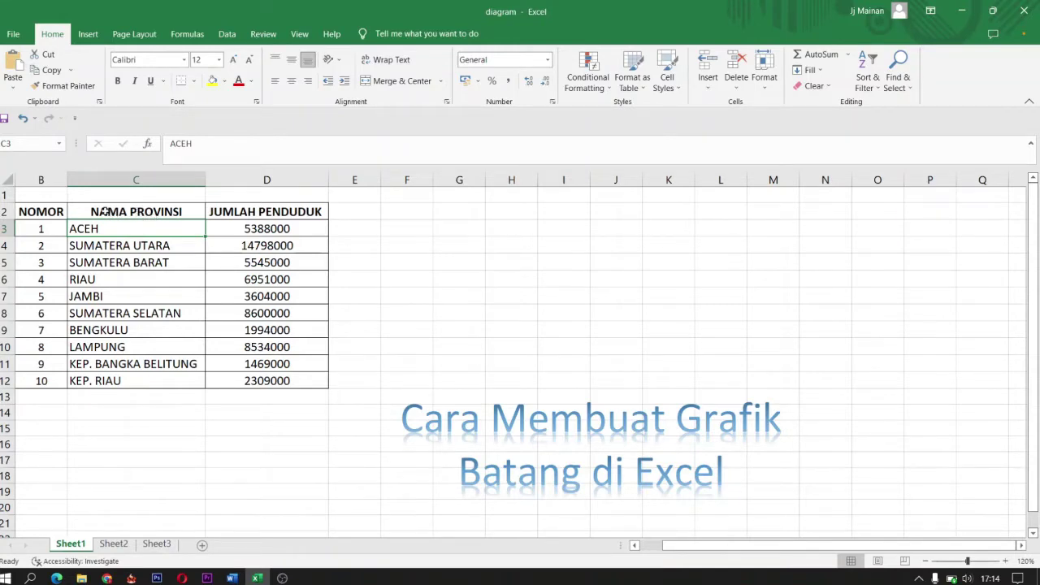
Insert a 2-D clustered column chart from the province names and population figures in C2:D12, including the headers.
left_click_drag(105, 211, 219, 382)
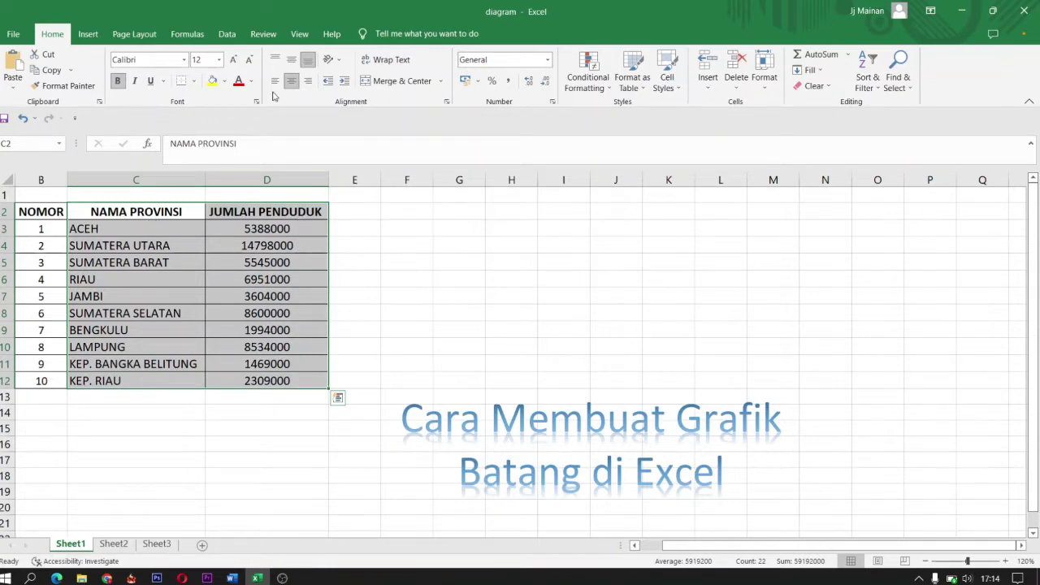
left_click(88, 35)
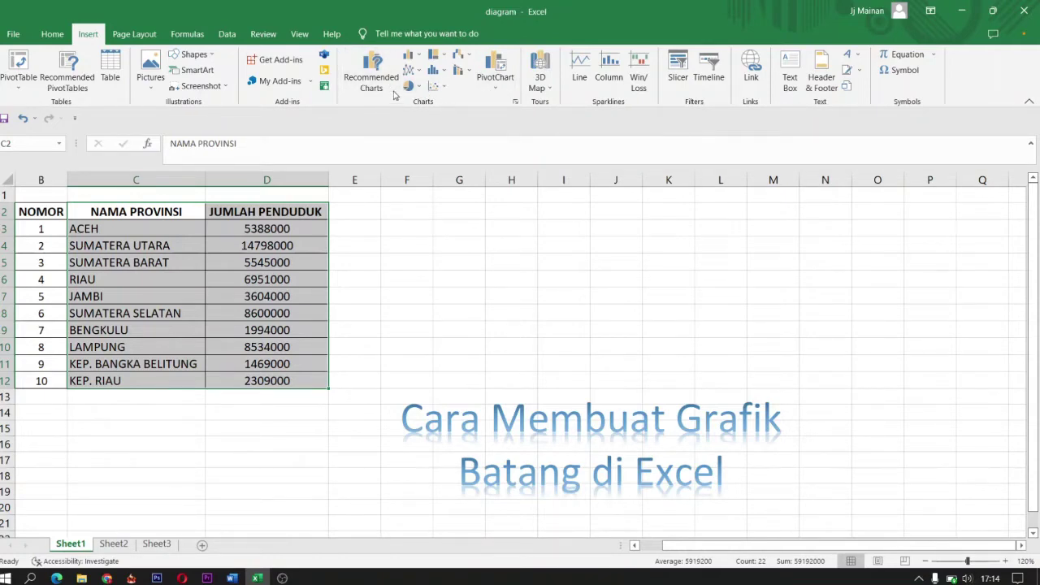
left_click(420, 58)
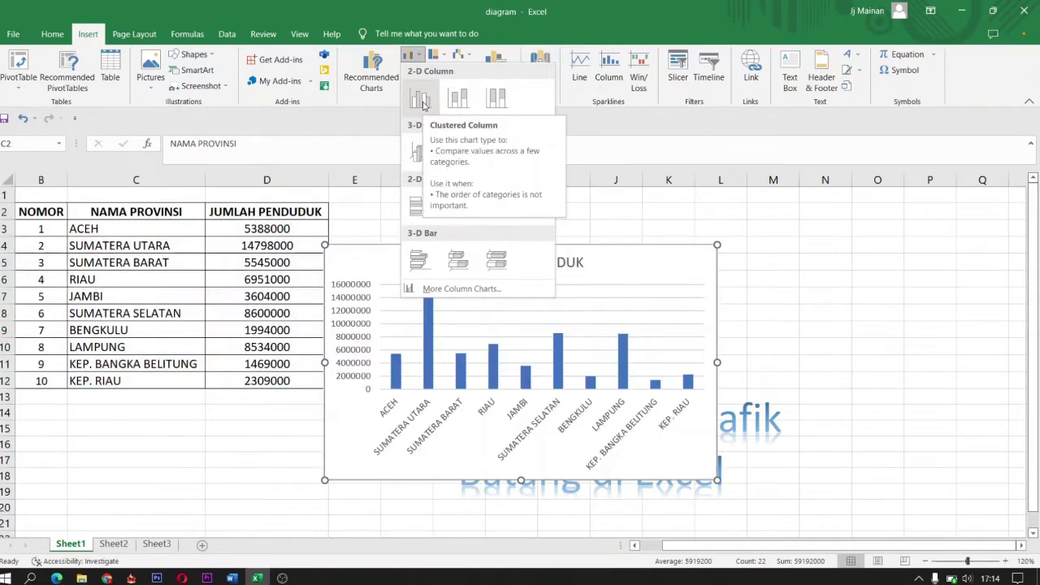
left_click(420, 100)
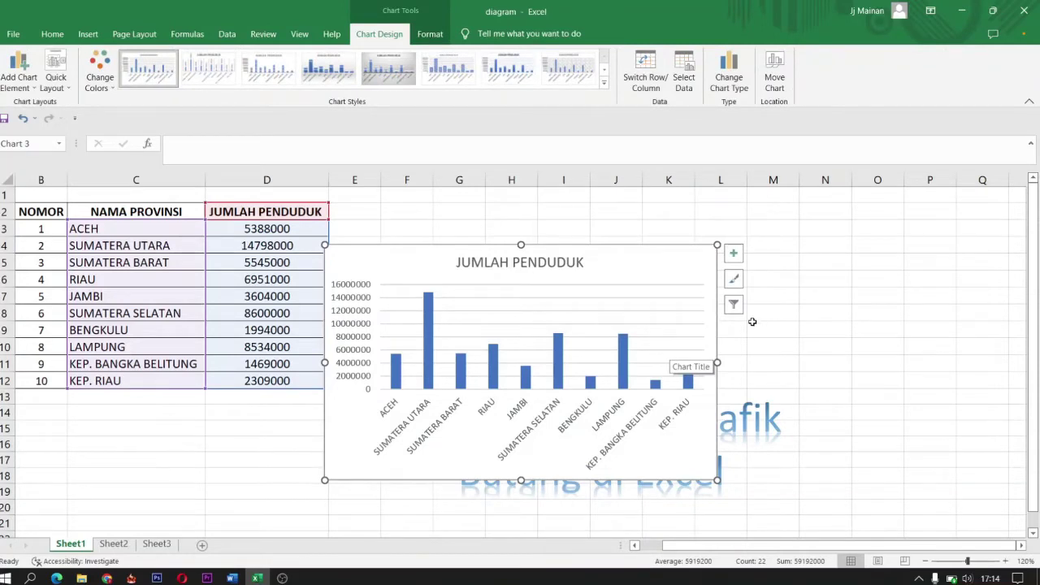
Move the chart beside the data table and enlarge it to span about F3 to O17.
left_click_drag(632, 245, 706, 226)
left_click_drag(791, 461, 872, 468)
left_click(736, 484)
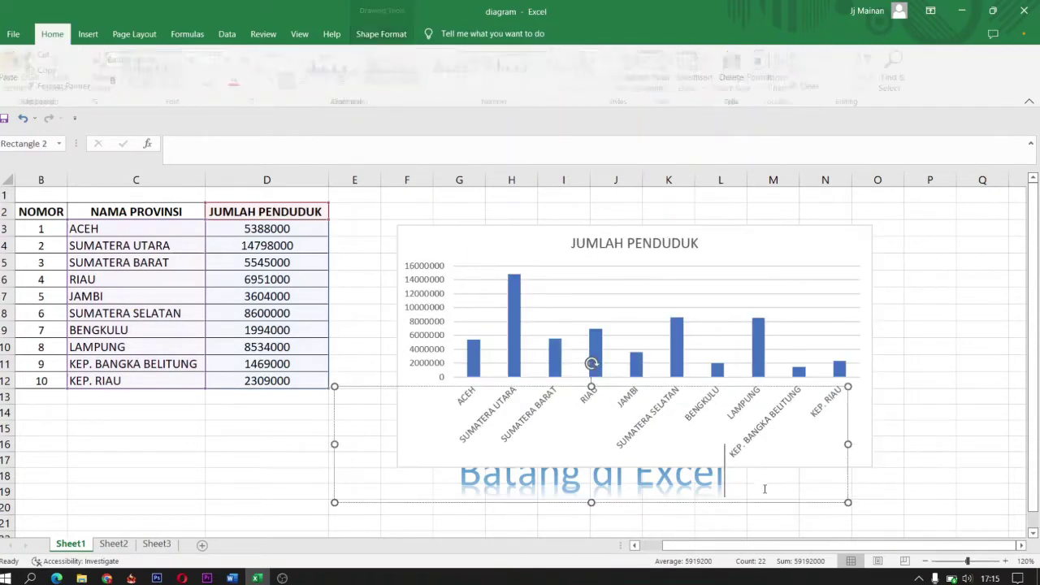
left_click(605, 283)
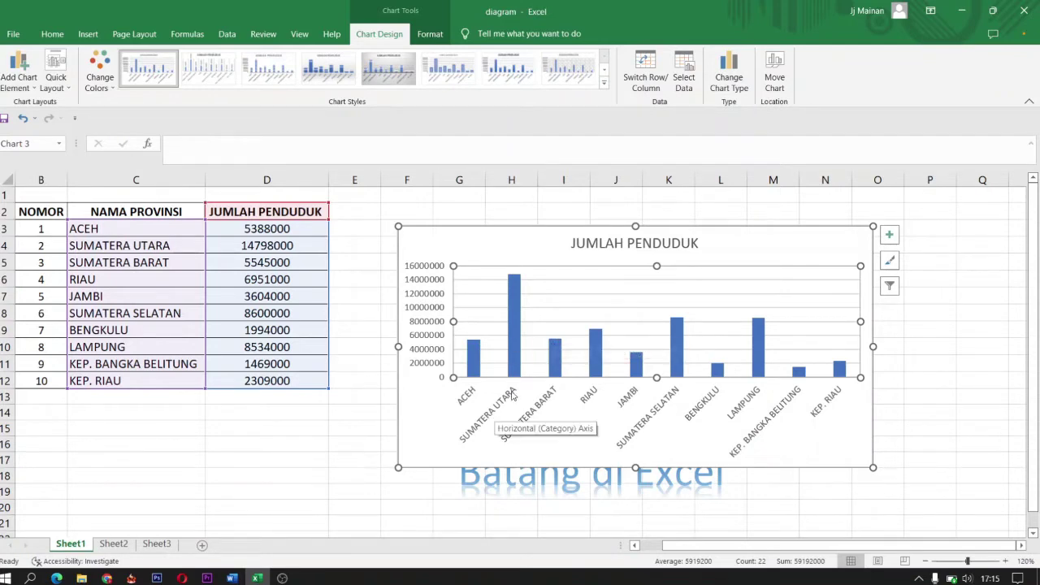
Change the JUMLAH PENDUDUK value for SUMATERA UTARA in cell D4 to 17798000.
left_click(280, 252)
double_click(269, 248)
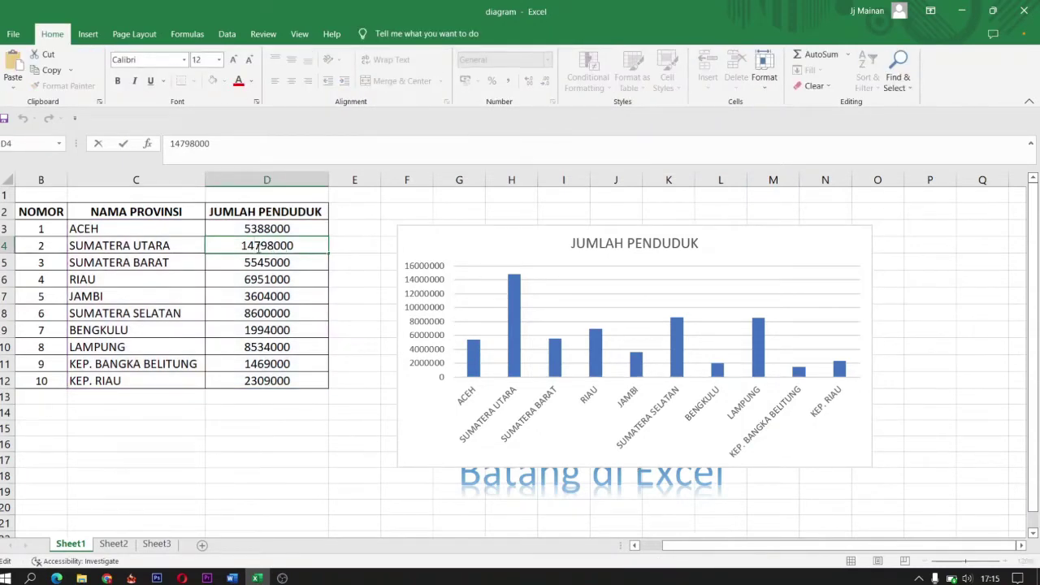
key("BackSpace")
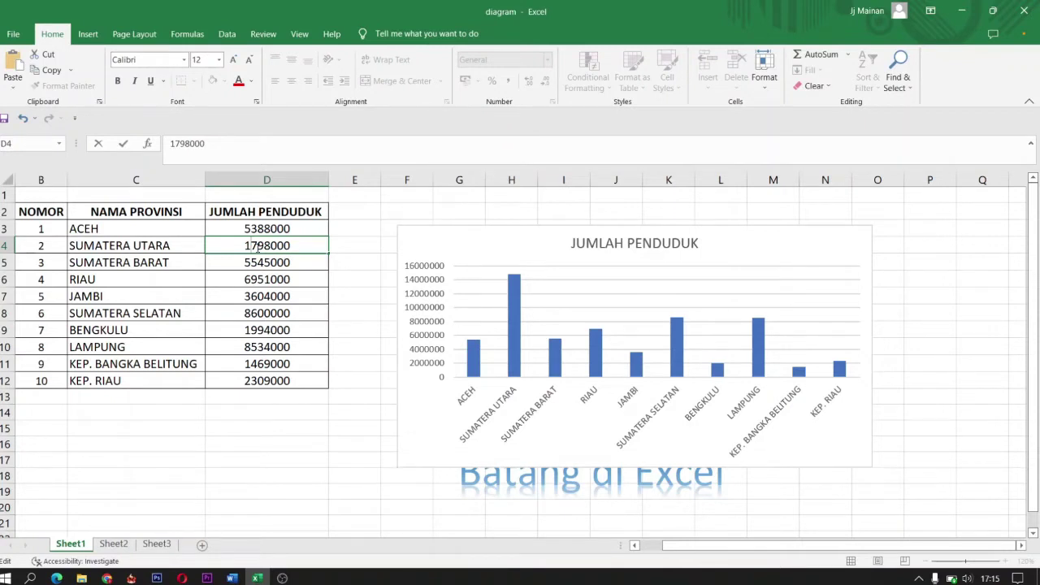
type("7")
key("Return")
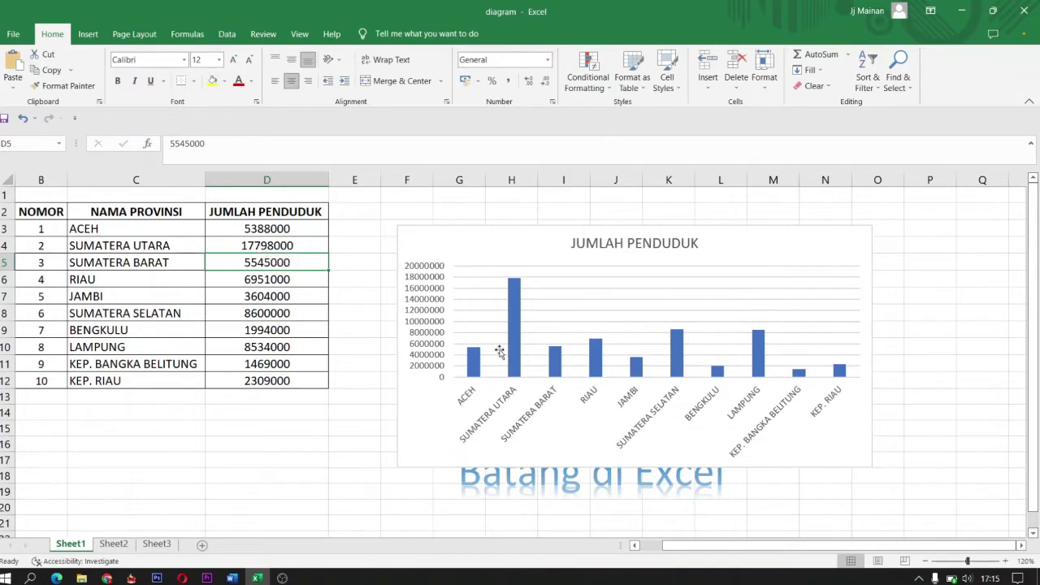
mouse_move(513, 286)
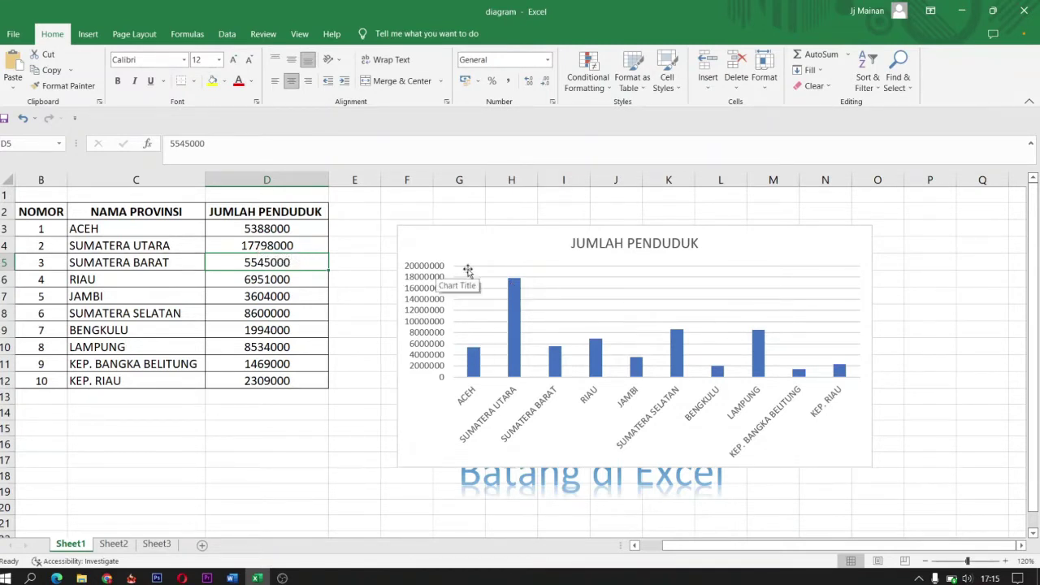
left_click(274, 247)
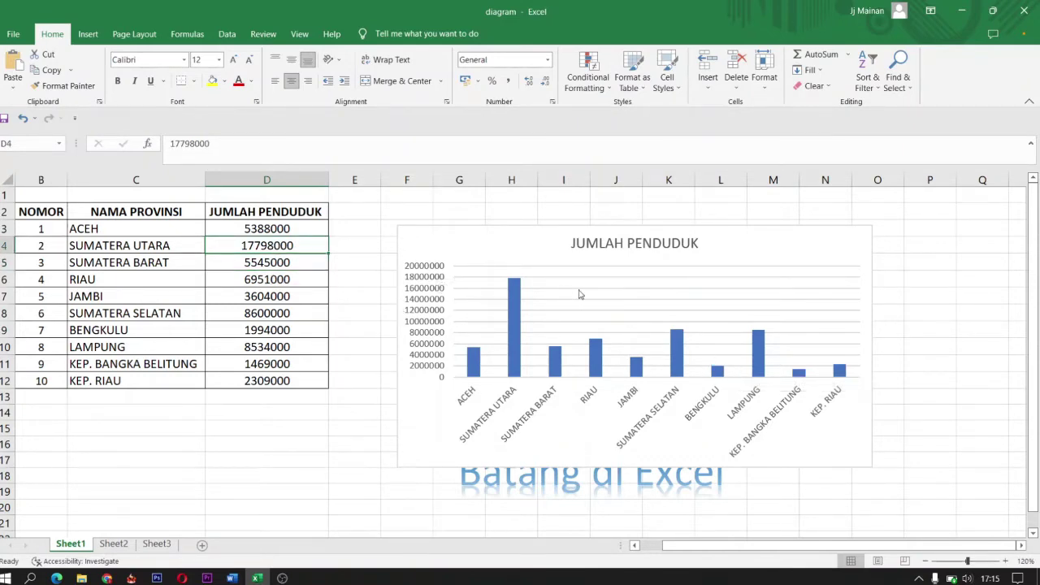
Shift the chart slightly up and toward the table so its upper corner sits at about F2.
left_click(427, 229)
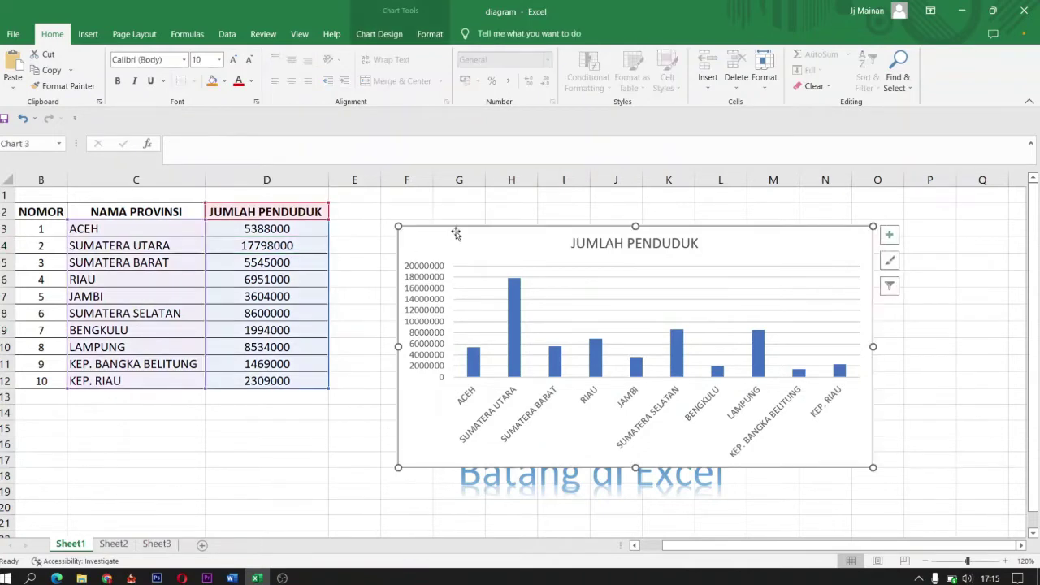
left_click_drag(466, 226, 452, 212)
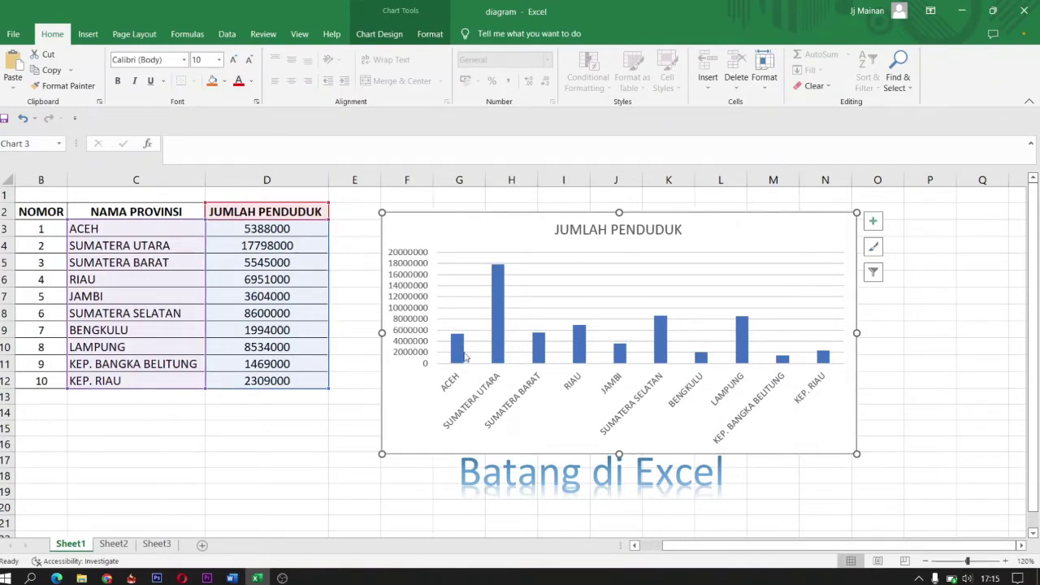
left_click(948, 333)
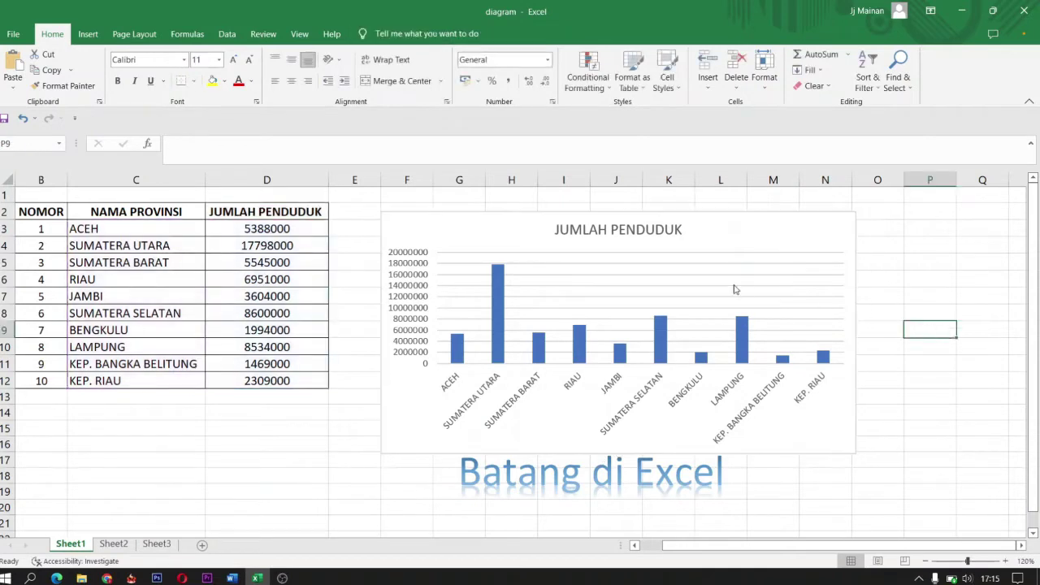
Add a legend to the population chart.
left_click(738, 284)
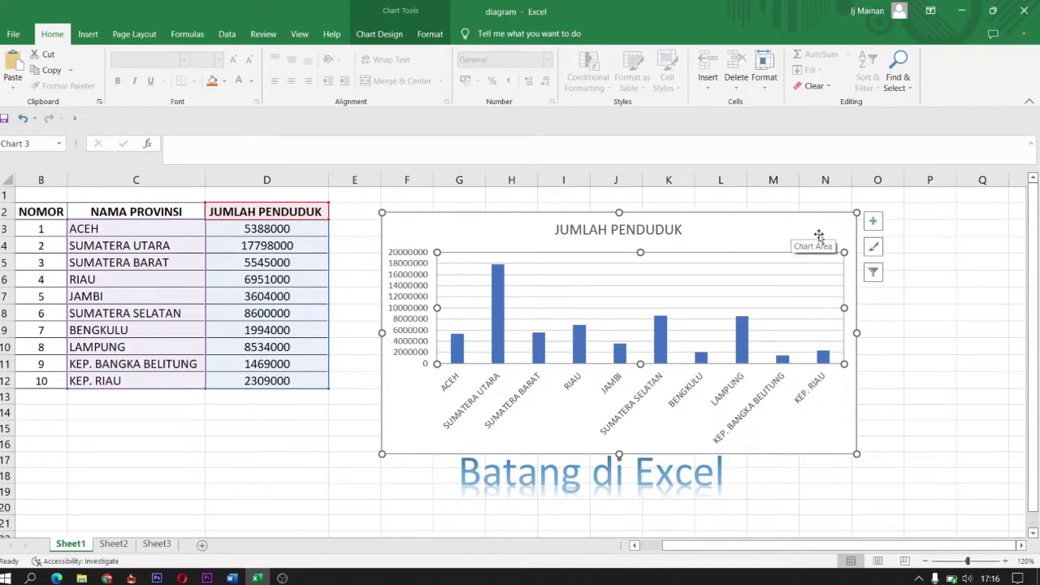
left_click(875, 223)
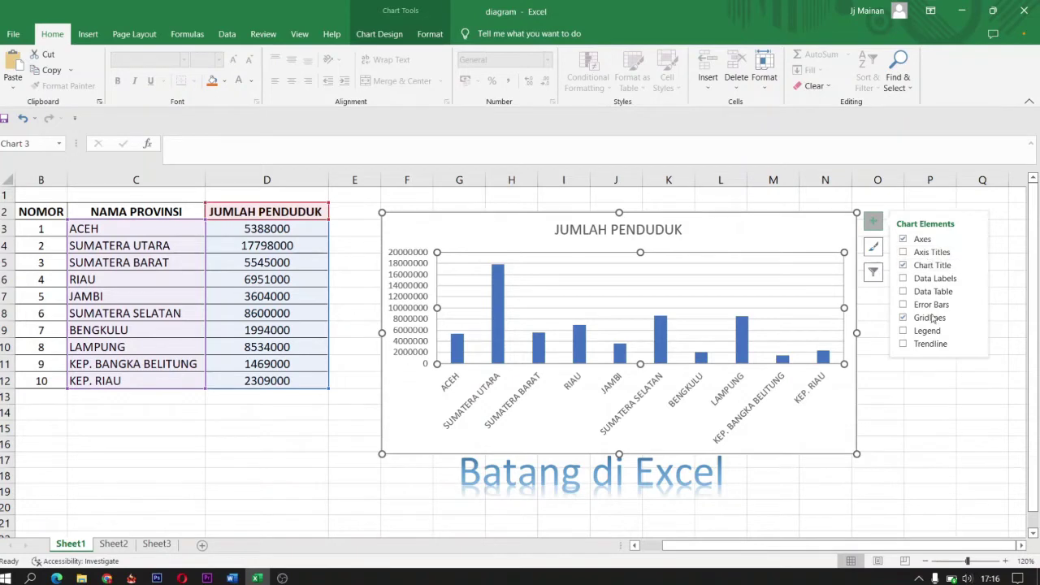
left_click(904, 331)
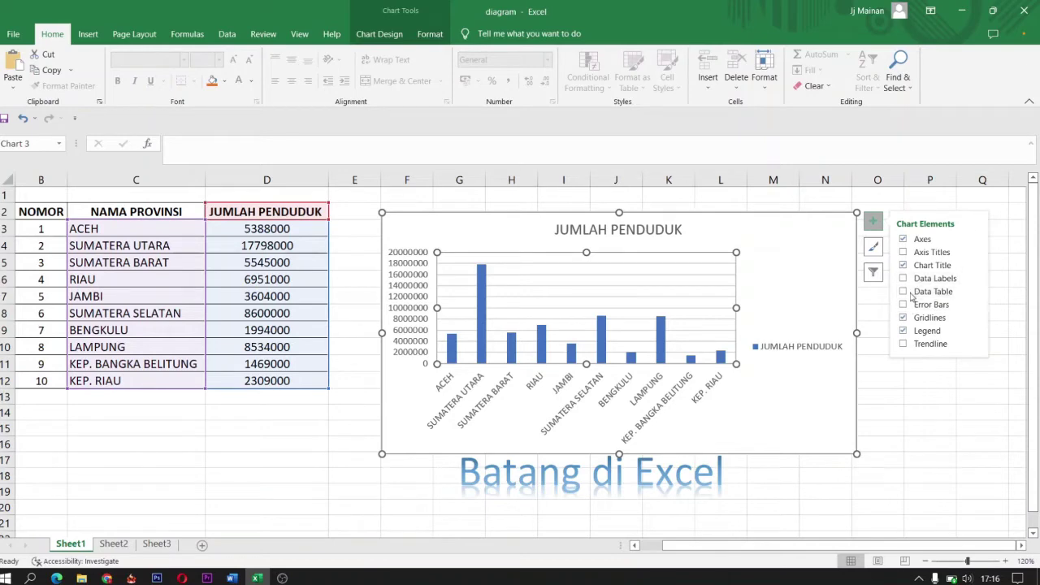
Add axis titles to the chart and try "juta" and "ribuan" as the vertical axis title text.
left_click(903, 252)
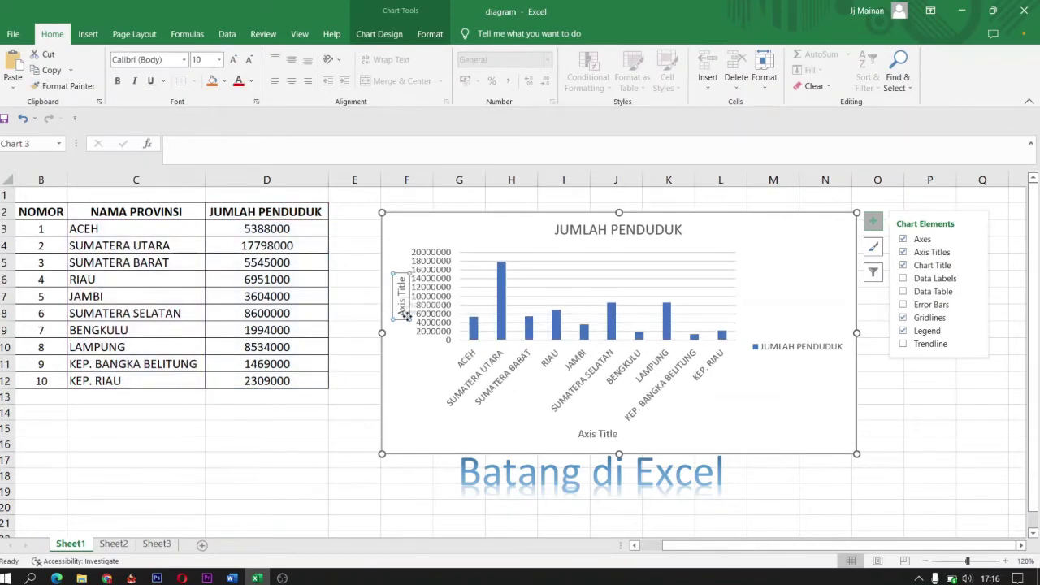
double_click(402, 306)
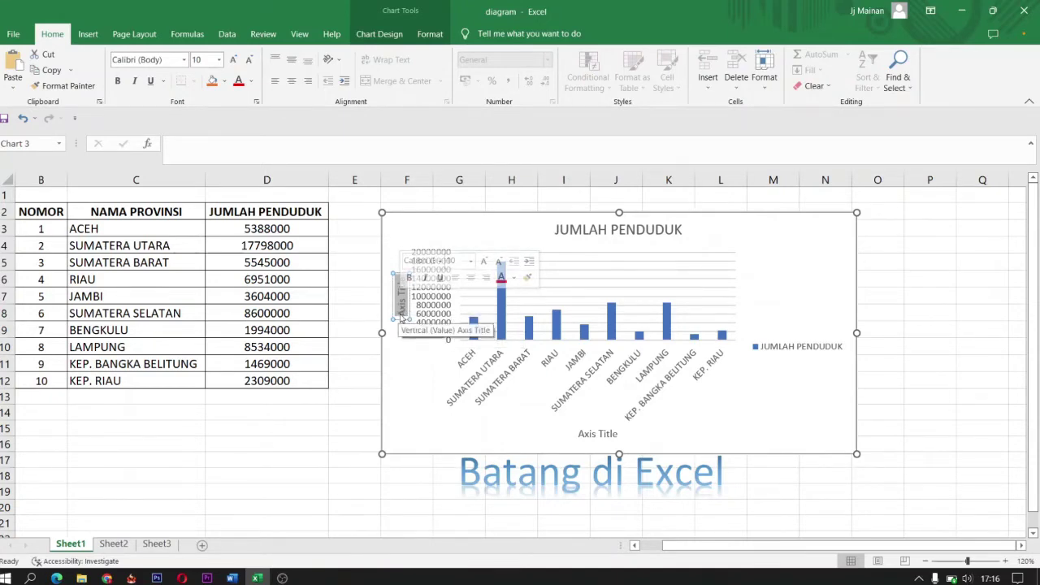
type("juta")
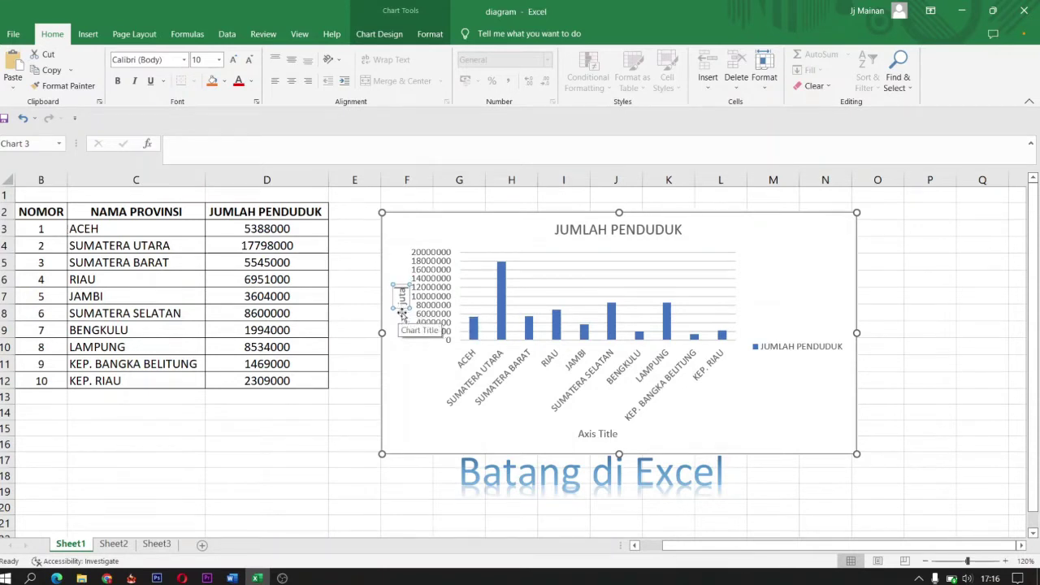
key("BackSpace")
key("BackSpace")
type("ribuan")
key("BackSpace")
key("BackSpace")
key("BackSpace")
key("BackSpace")
left_click(415, 376)
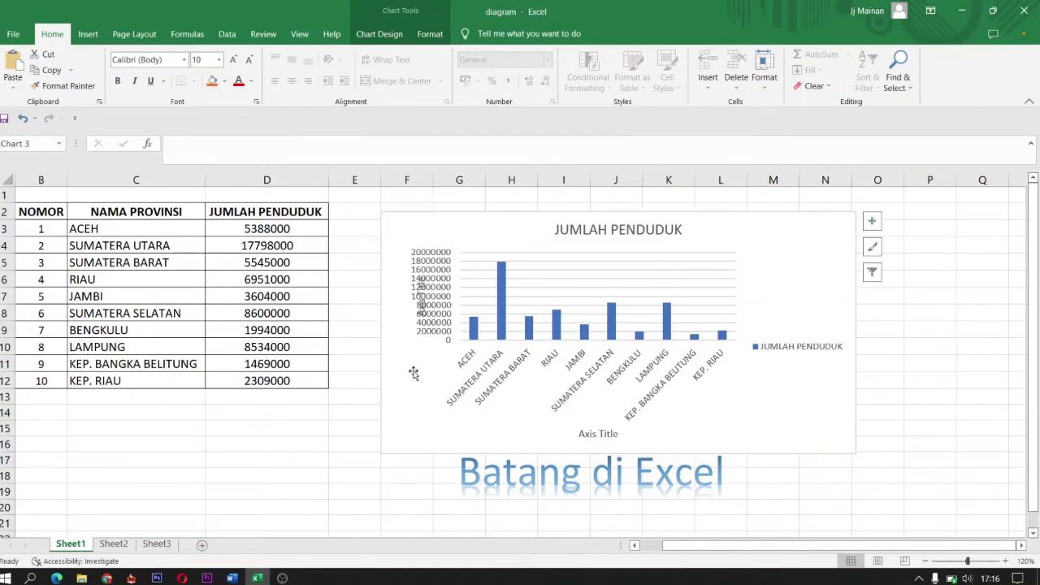
Show data labels on the chart's columns and turn off the axis titles.
left_click(873, 221)
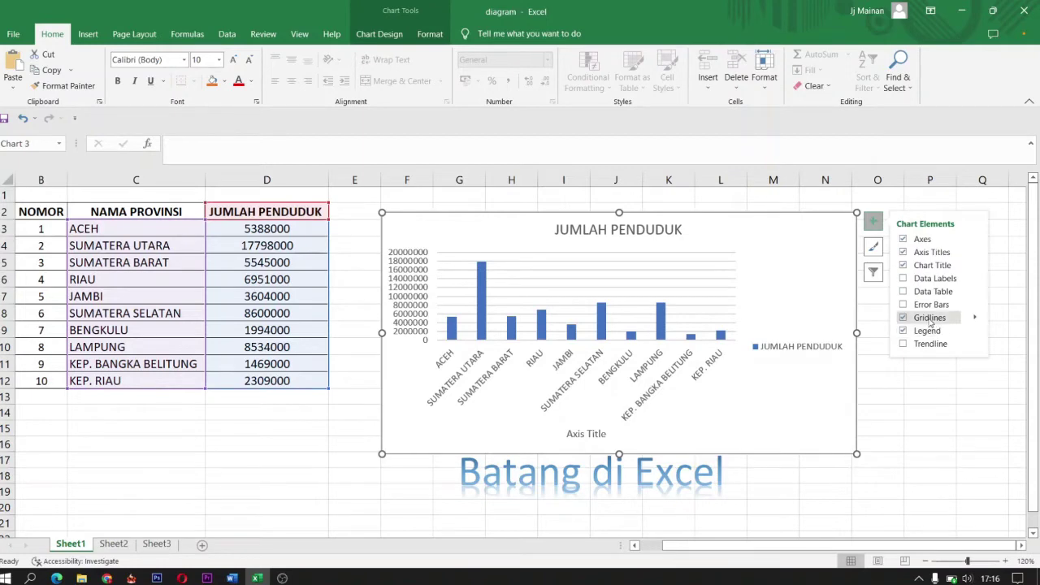
left_click(904, 278)
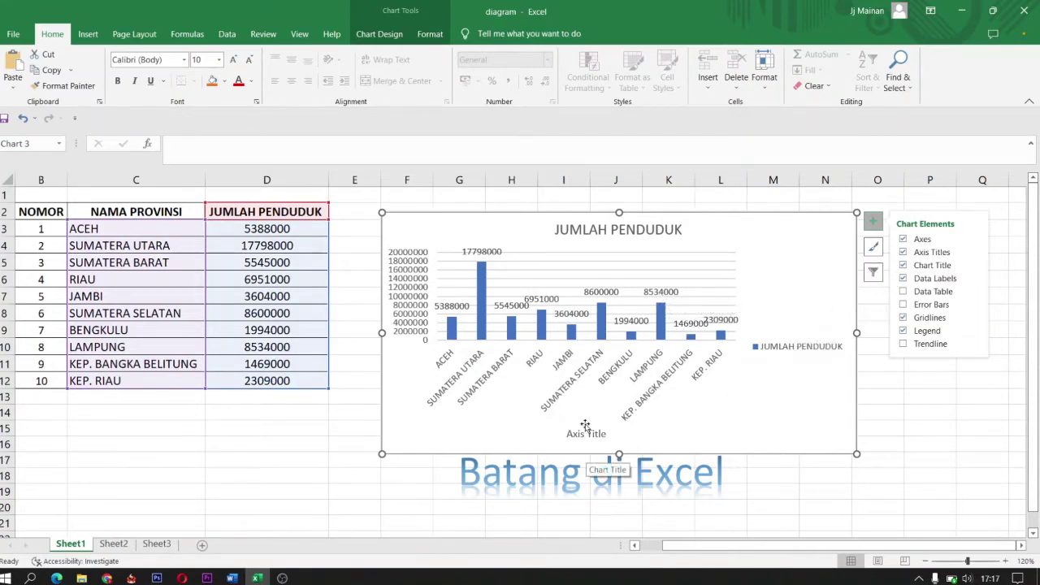
left_click(903, 253)
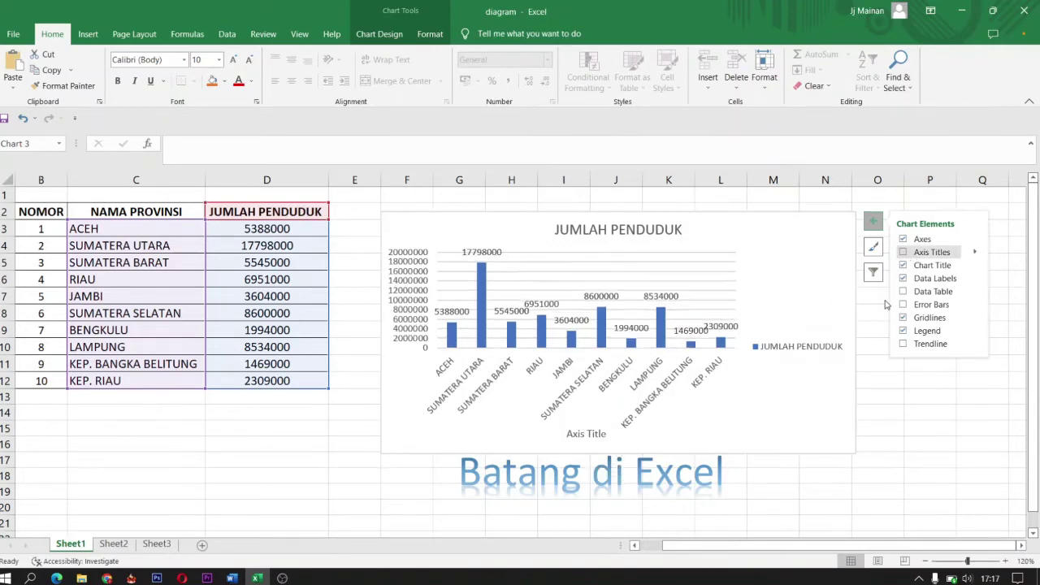
left_click(927, 420)
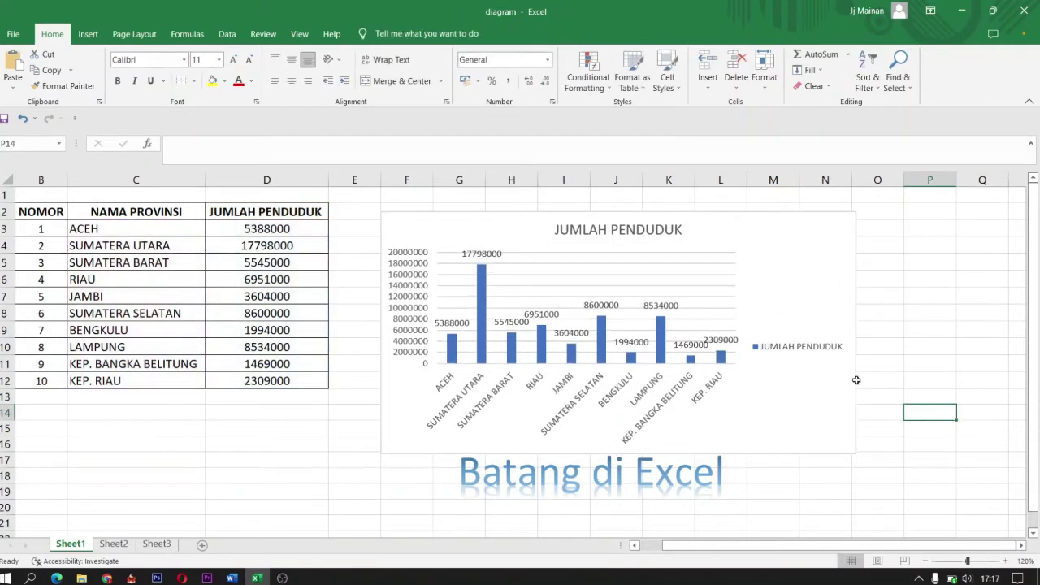
Apply the preset chart style with wide columns, white data labels inside them and a grey gradient background.
left_click(502, 287)
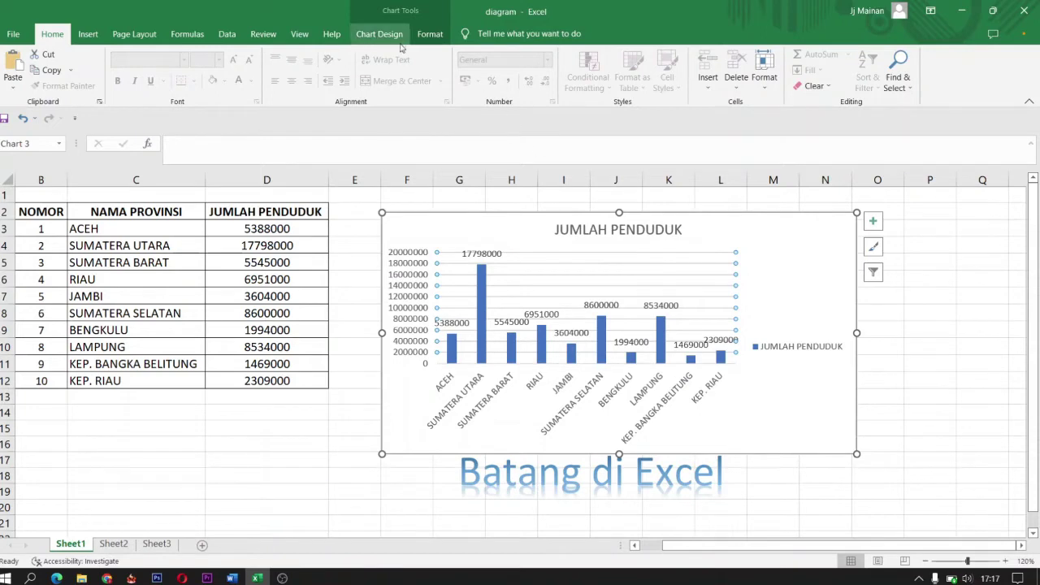
left_click(966, 315)
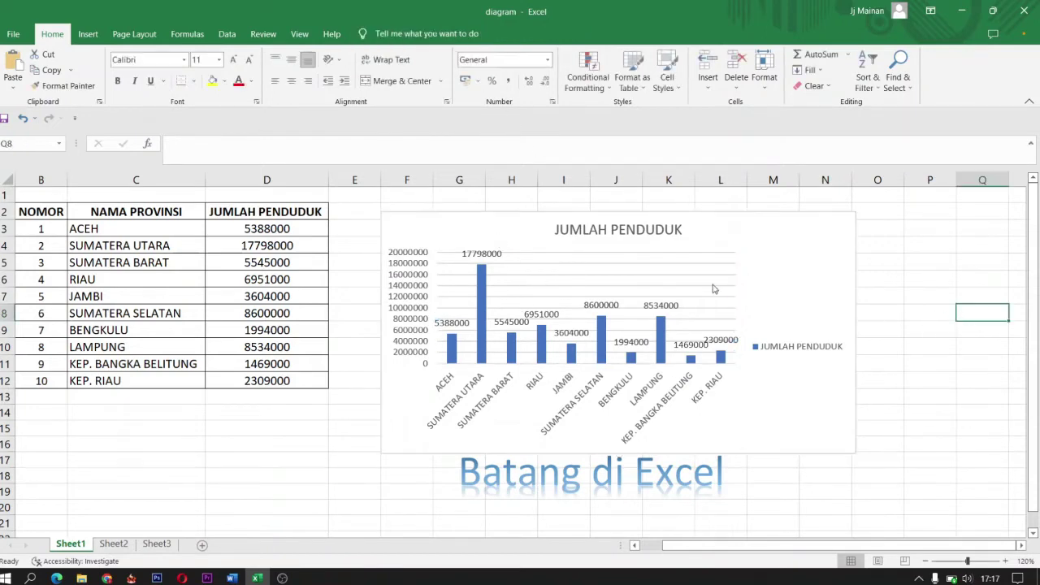
left_click(769, 234)
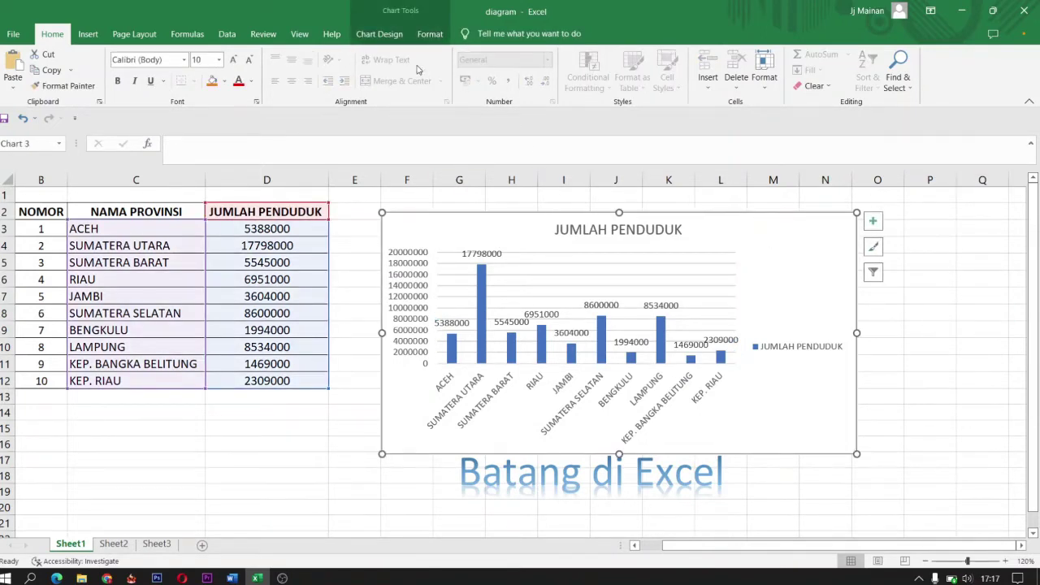
left_click(382, 35)
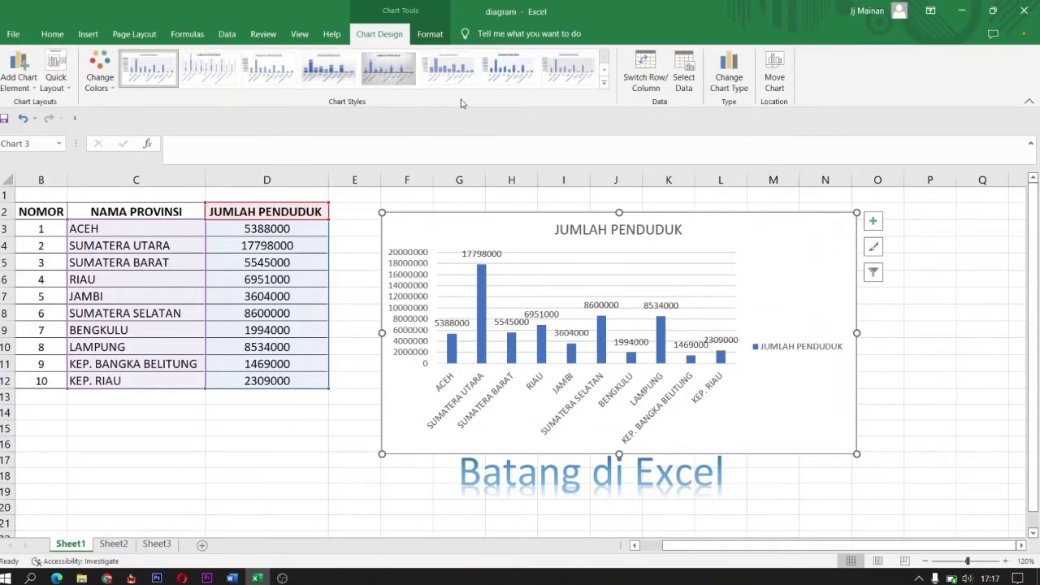
left_click(603, 85)
left_click(372, 70)
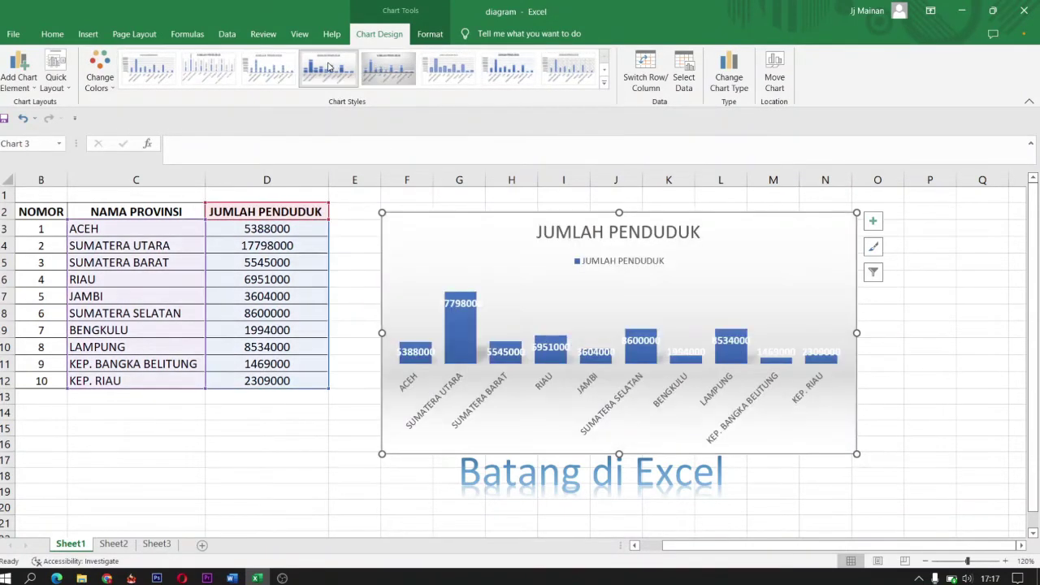
Change the chart to the clustered column variant with a separately coloured series per province and apply the dark grey preset style.
left_click(730, 82)
mouse_move(640, 271)
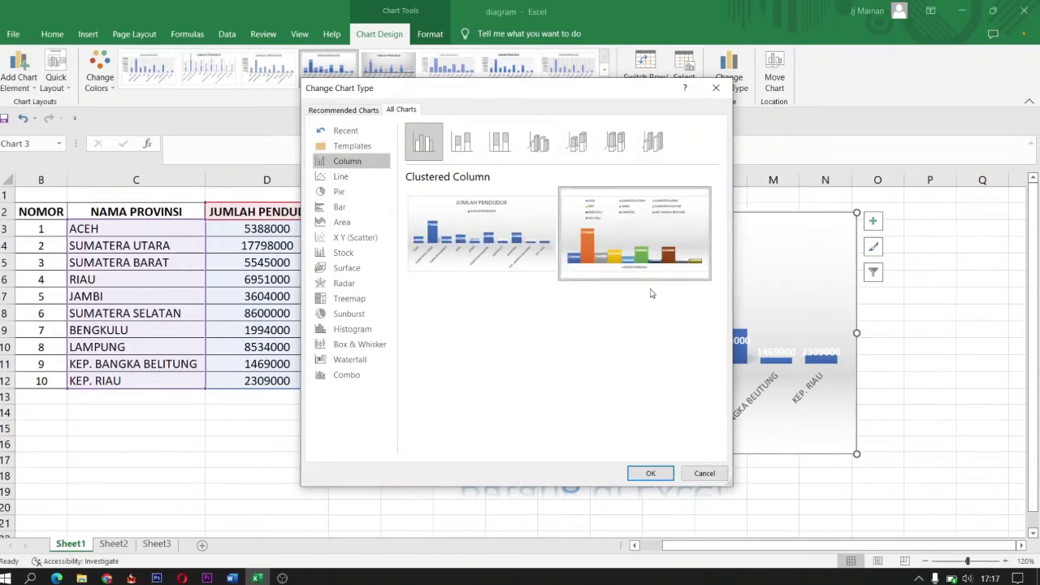
left_click(650, 473)
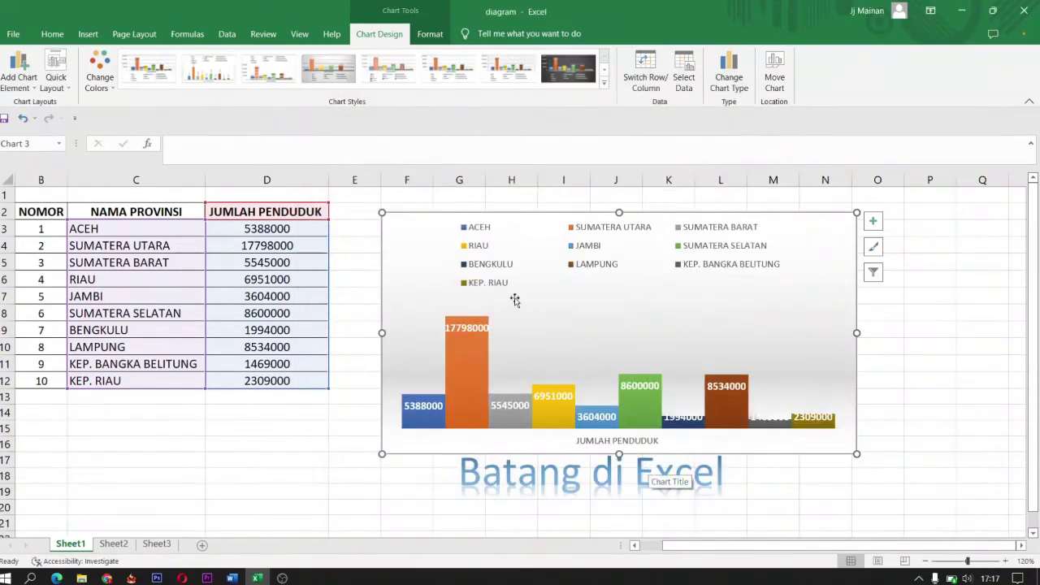
left_click(574, 72)
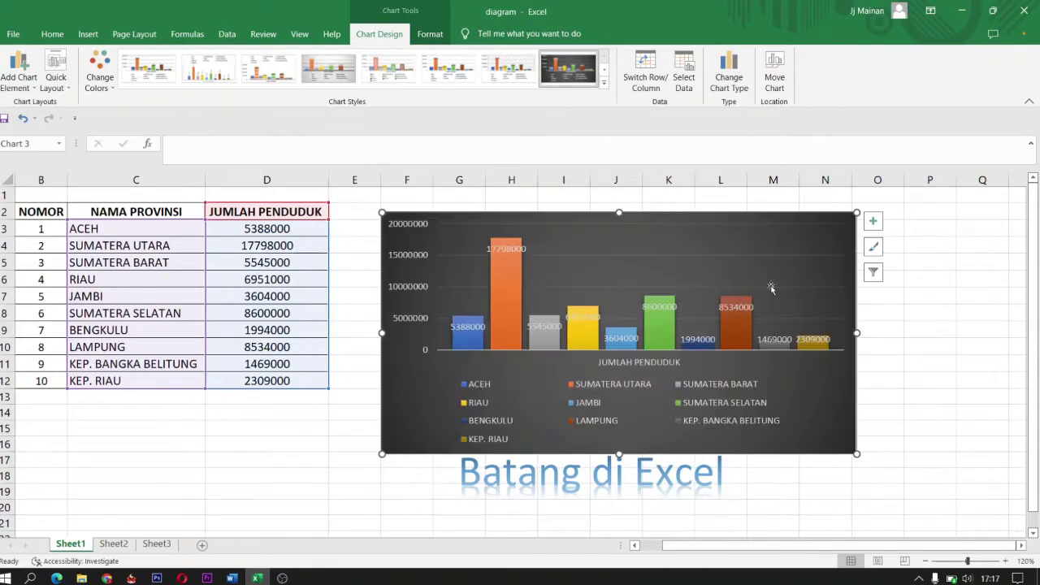
left_click(965, 378)
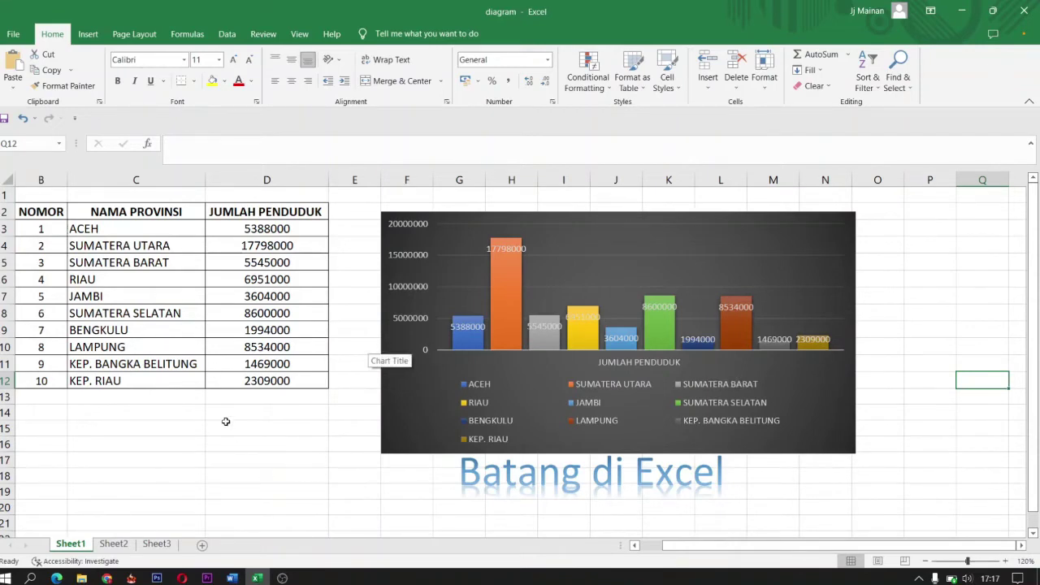
On Sheet2, insert a basic 2-D line chart from the NAMA PROVINSI and JUMLAH PENDUDUK columns, C2:D12.
left_click(118, 545)
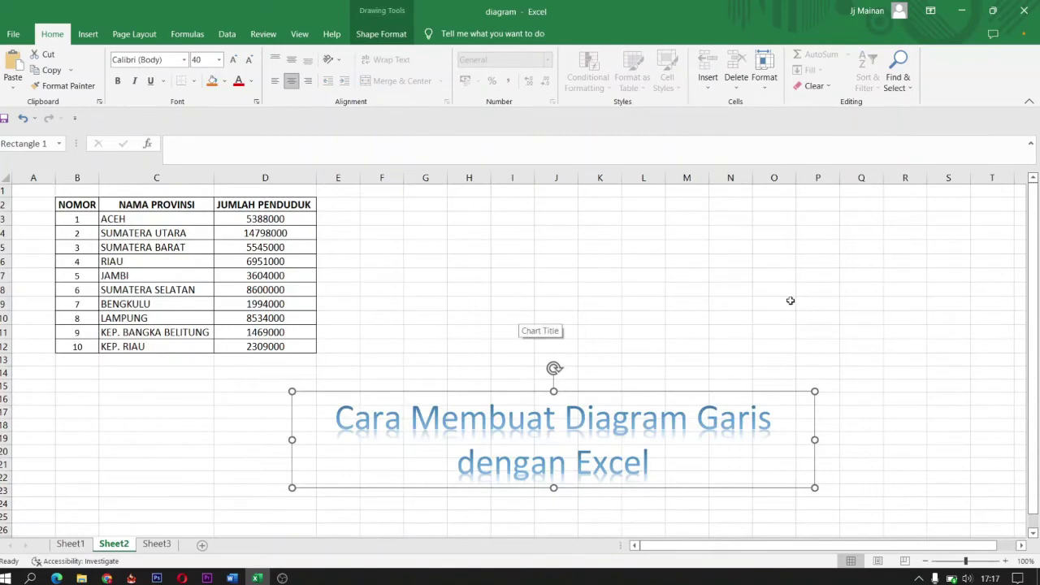
left_click(730, 287)
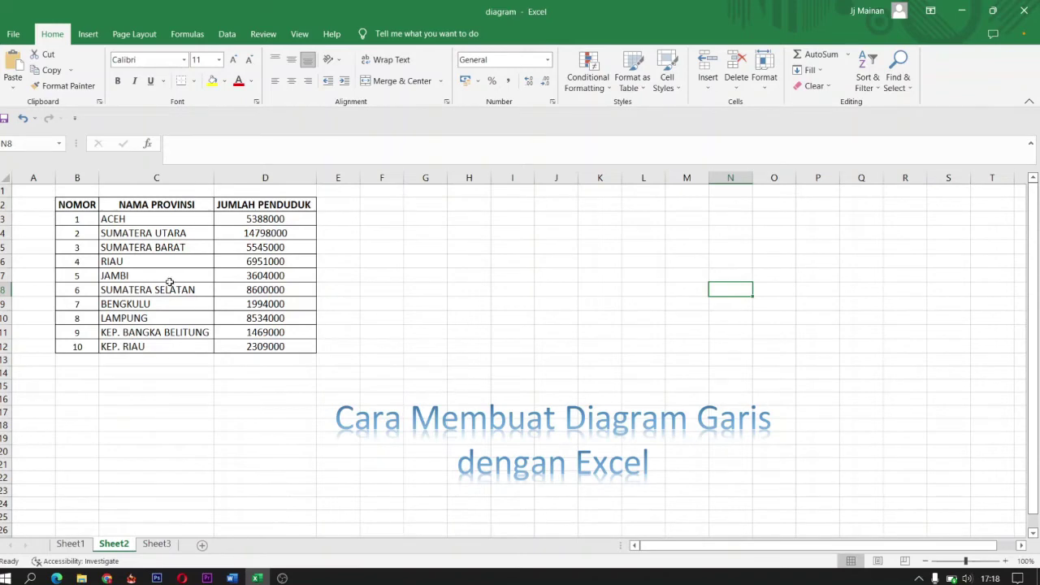
left_click_drag(134, 203, 267, 344)
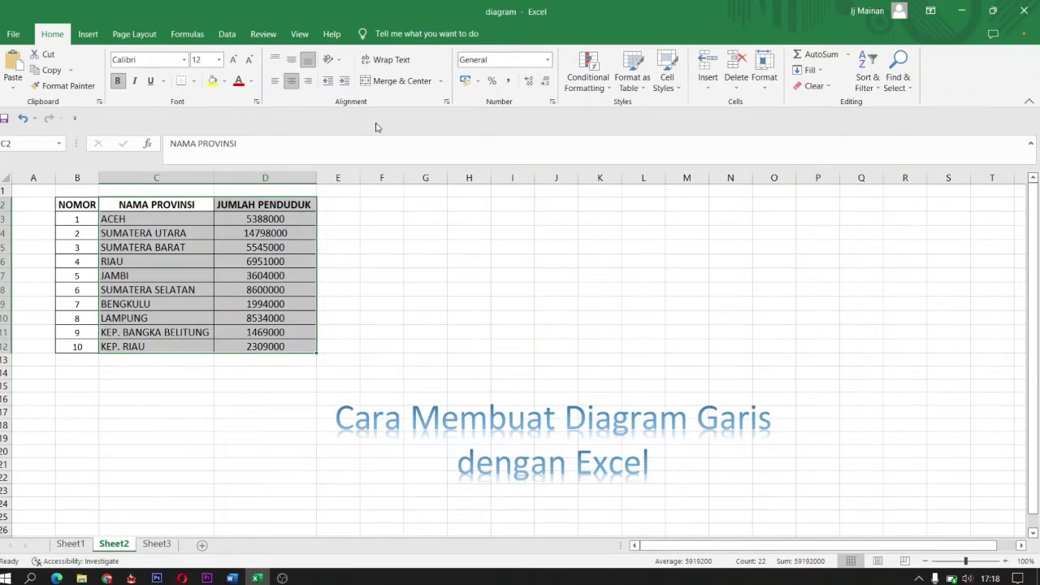
left_click(88, 34)
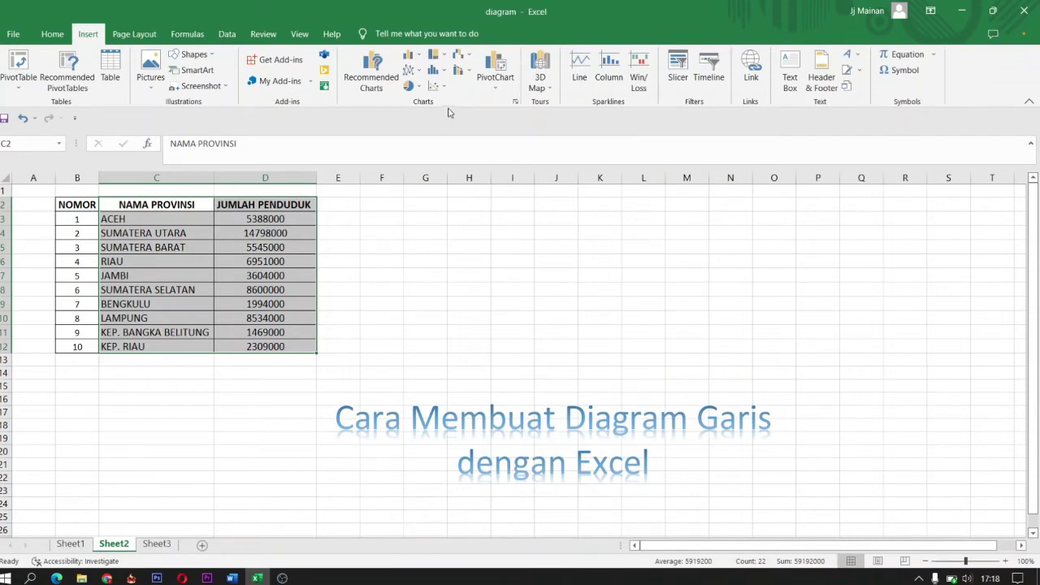
left_click(418, 71)
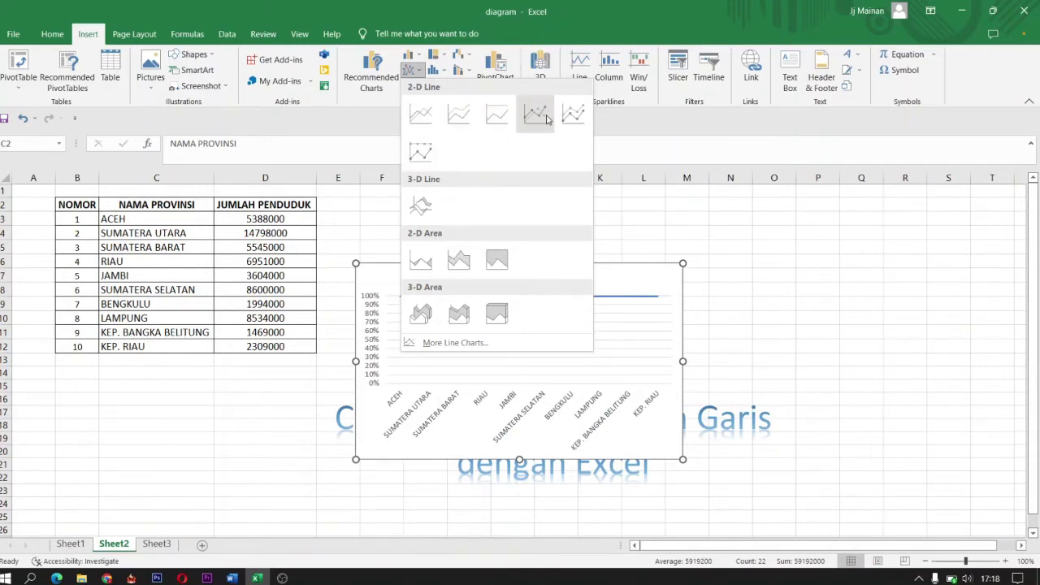
left_click(421, 119)
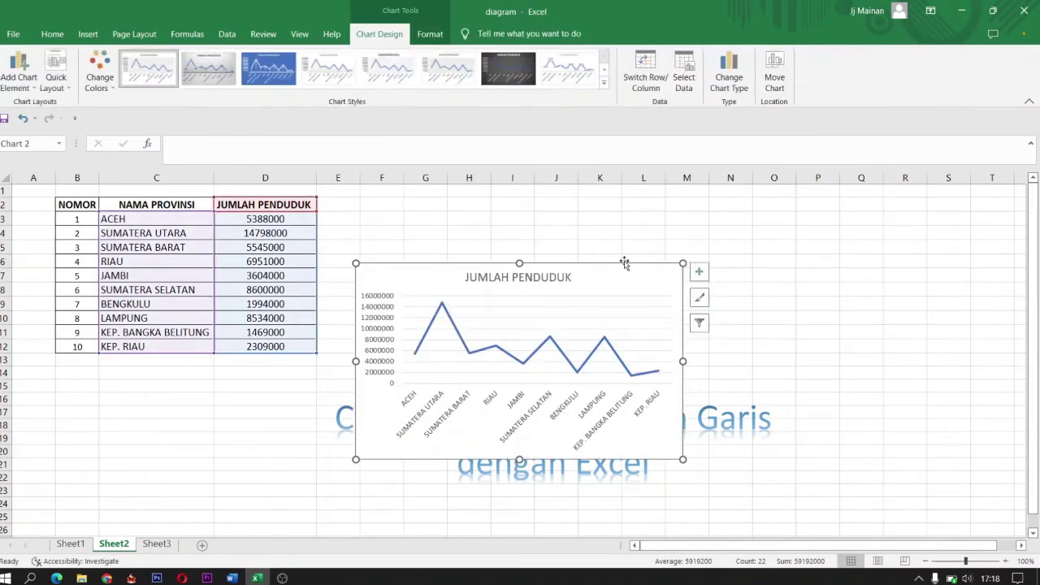
Enlarge the line chart to span about columns F to P and apply the solid blue preset style with white data labels.
left_click_drag(624, 262, 648, 223)
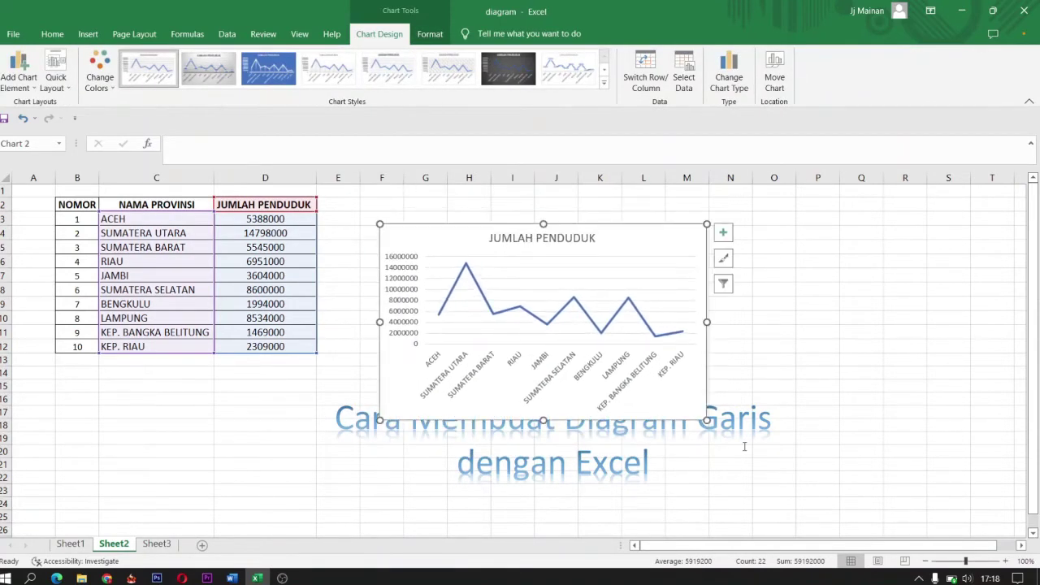
left_click_drag(709, 422, 848, 456)
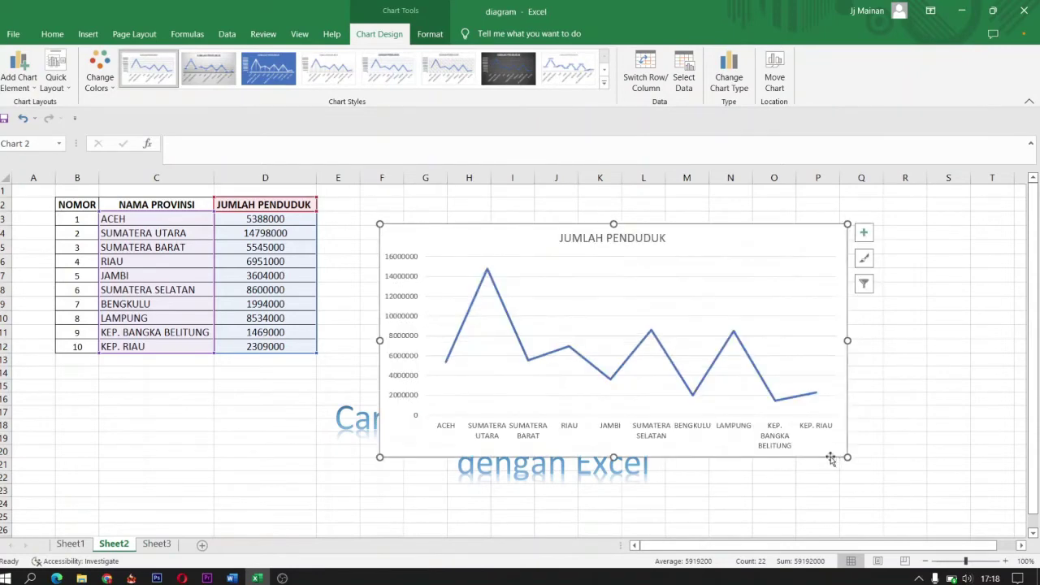
left_click(864, 233)
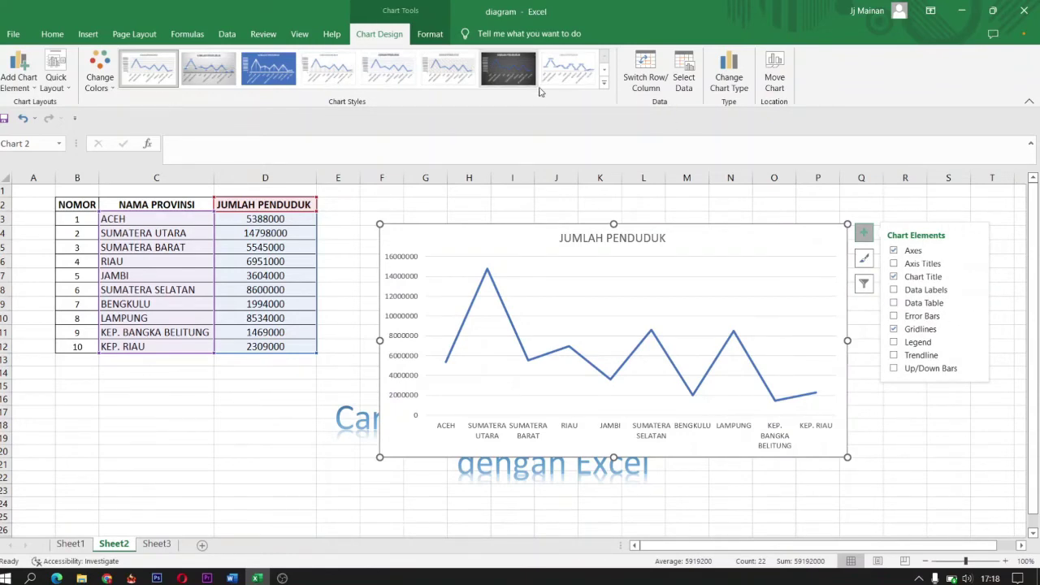
left_click(604, 83)
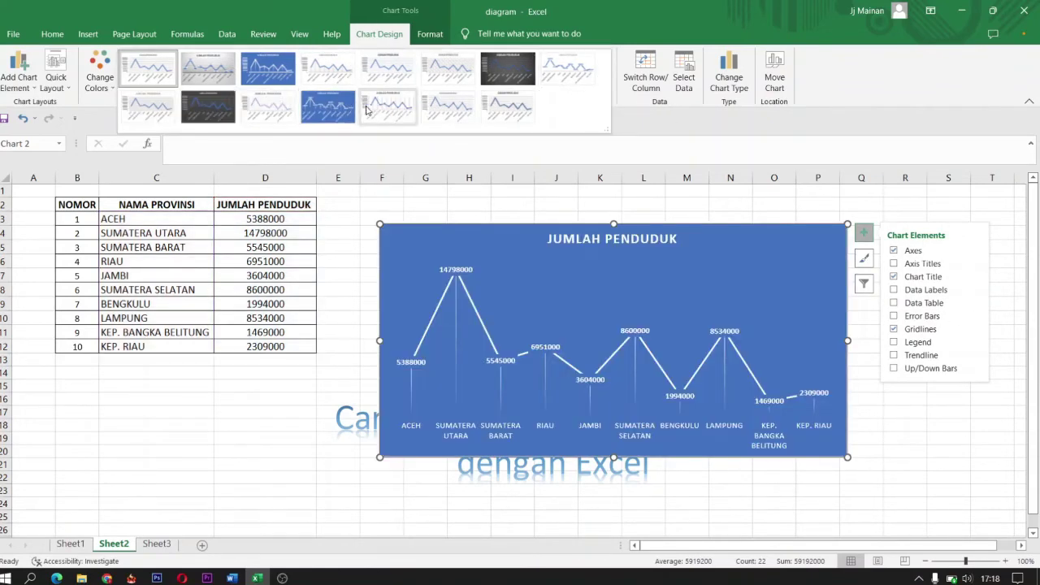
left_click(351, 109)
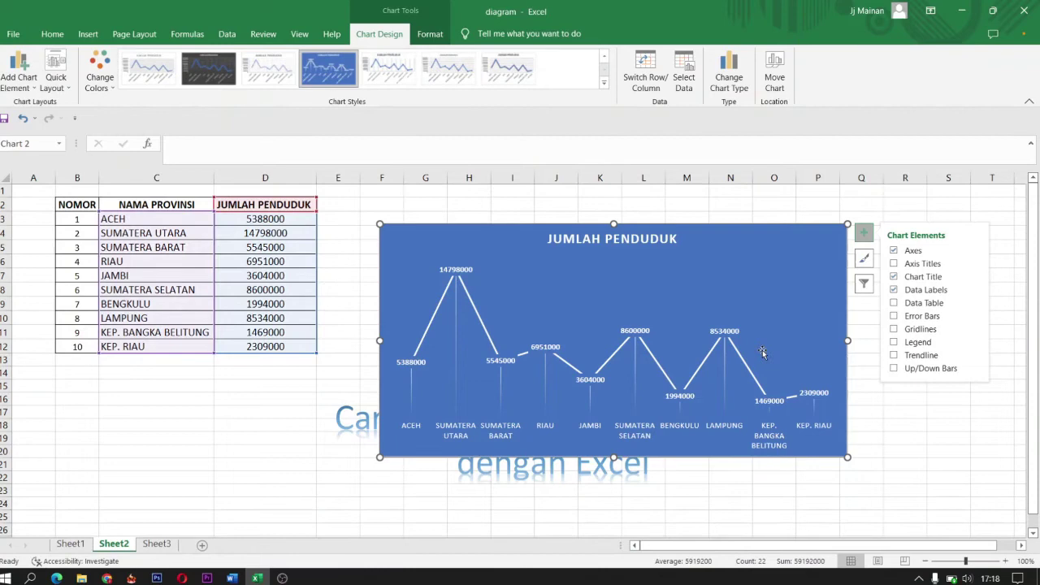
left_click(901, 453)
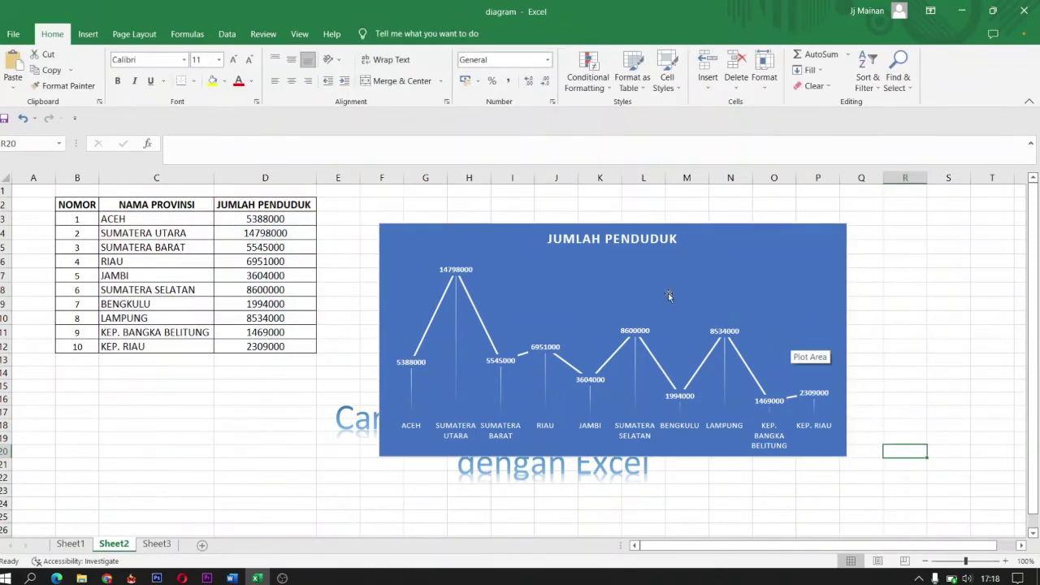
Move the line chart closer to the table, with its upper-left corner in column E near row 3.
left_click(721, 250)
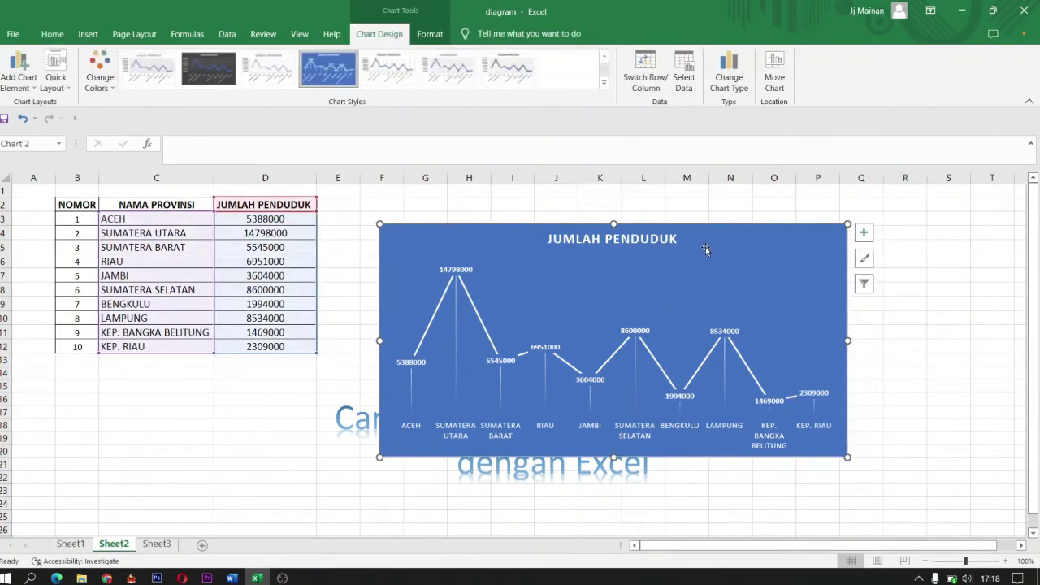
mouse_move(721, 249)
left_mouse_down()
mouse_move(726, 230)
mouse_move(654, 239)
mouse_move(662, 237)
left_mouse_up()
left_click(894, 332)
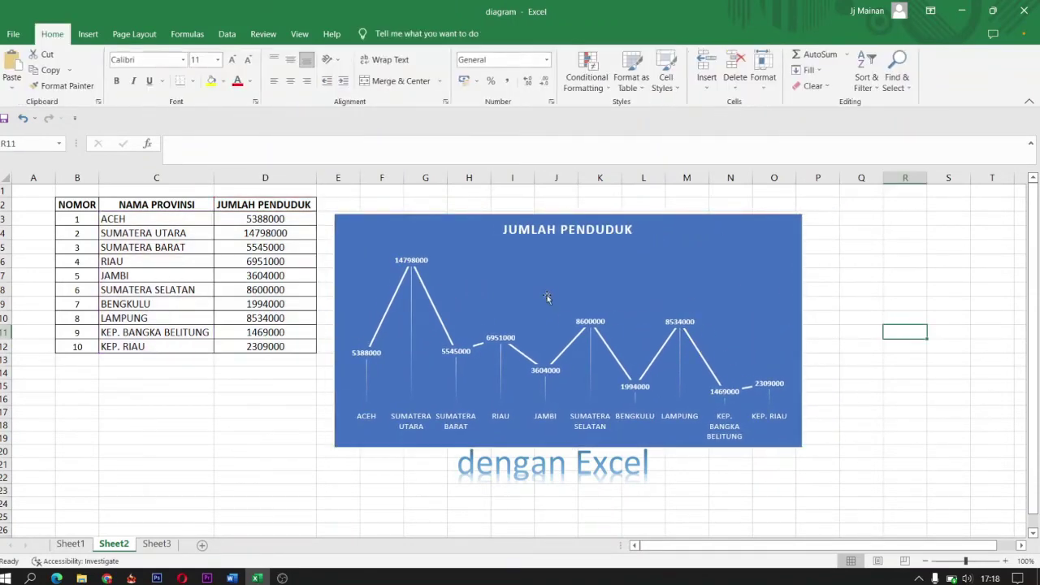
left_click(685, 221)
left_click_drag(685, 221, 704, 218)
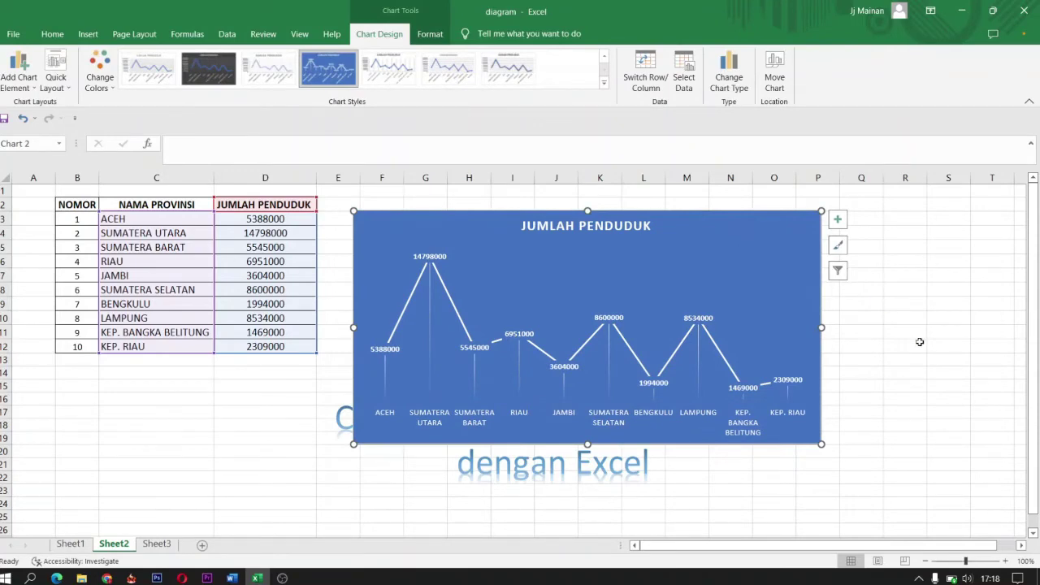
left_click(925, 333)
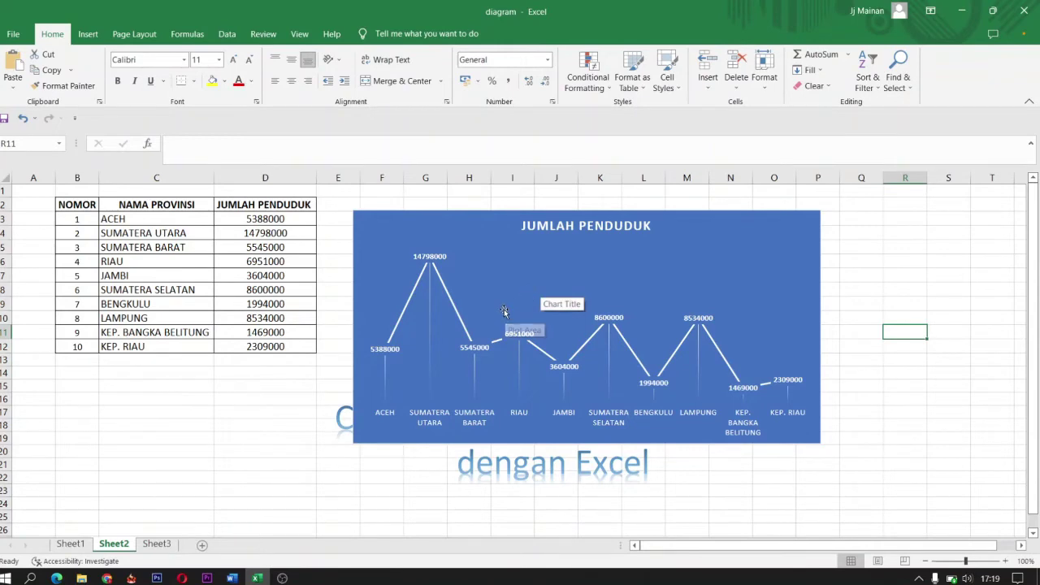
On Sheet3, insert a 2-D pie chart from the NAMA PROVINSI and JUMLAH PENDUDUK columns, C2:D12.
left_click(159, 546)
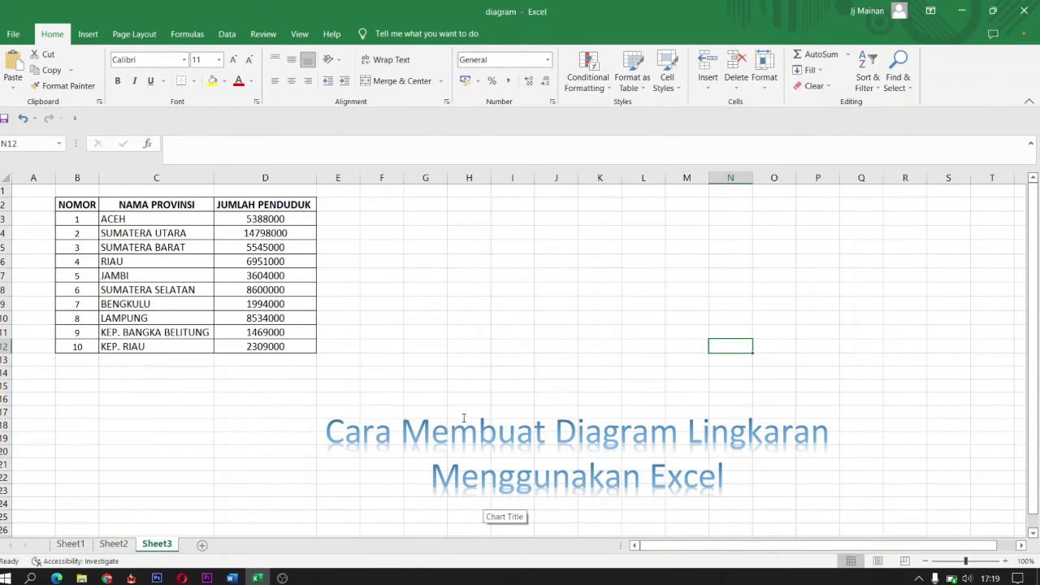
left_click(471, 329)
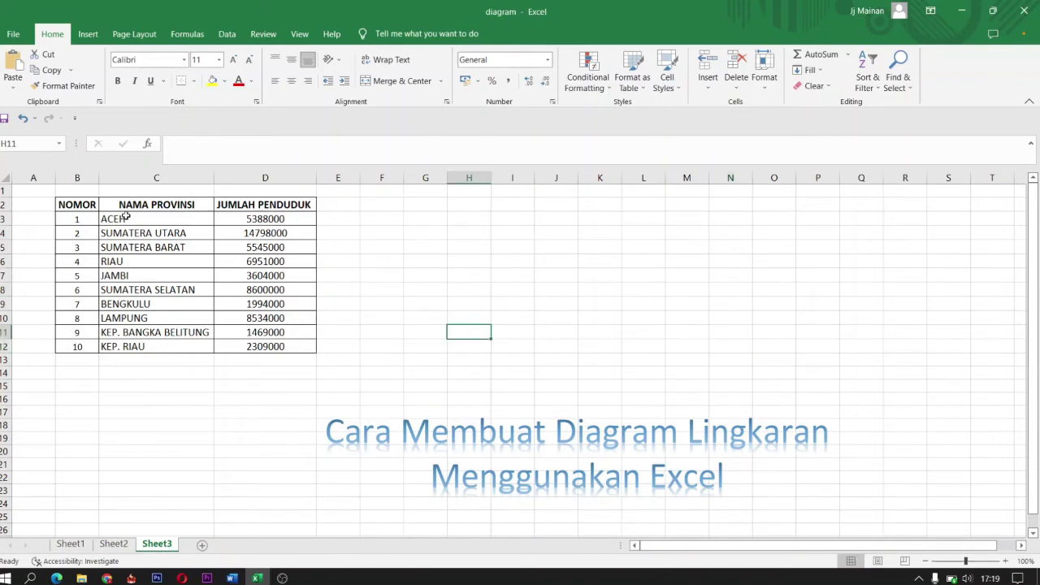
left_click_drag(126, 205, 280, 348)
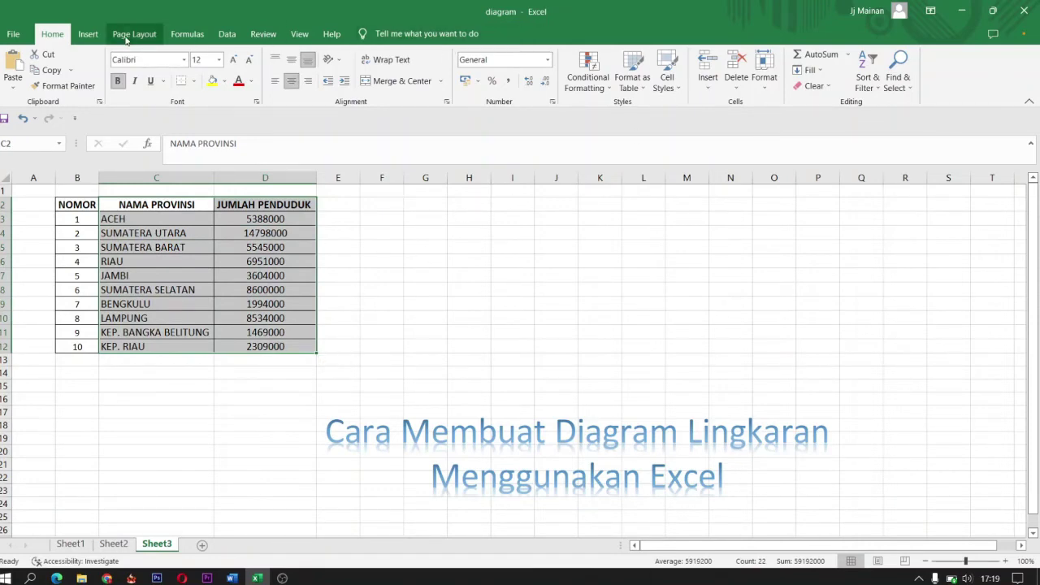
left_click(88, 33)
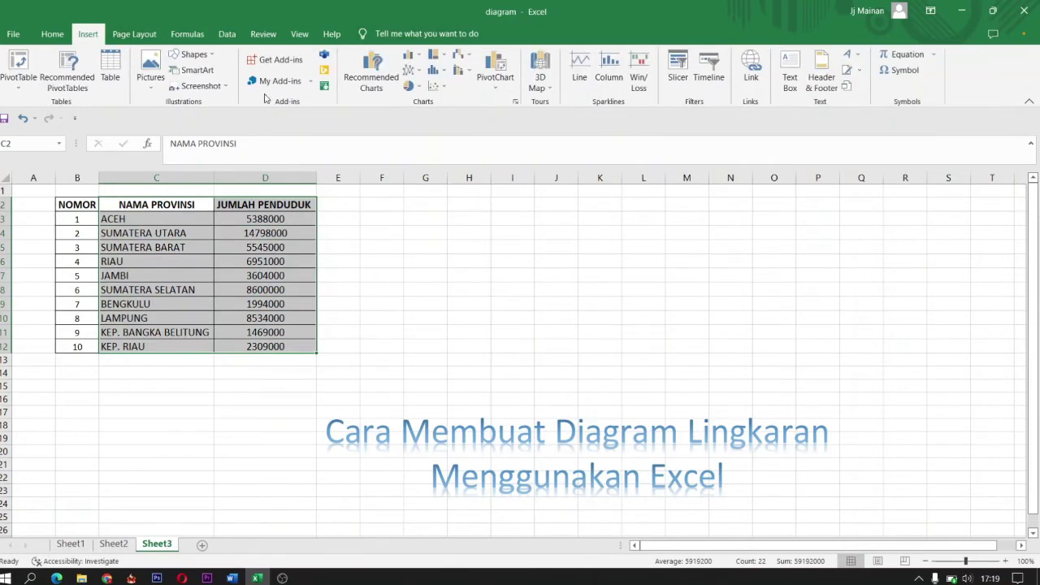
left_click(419, 87)
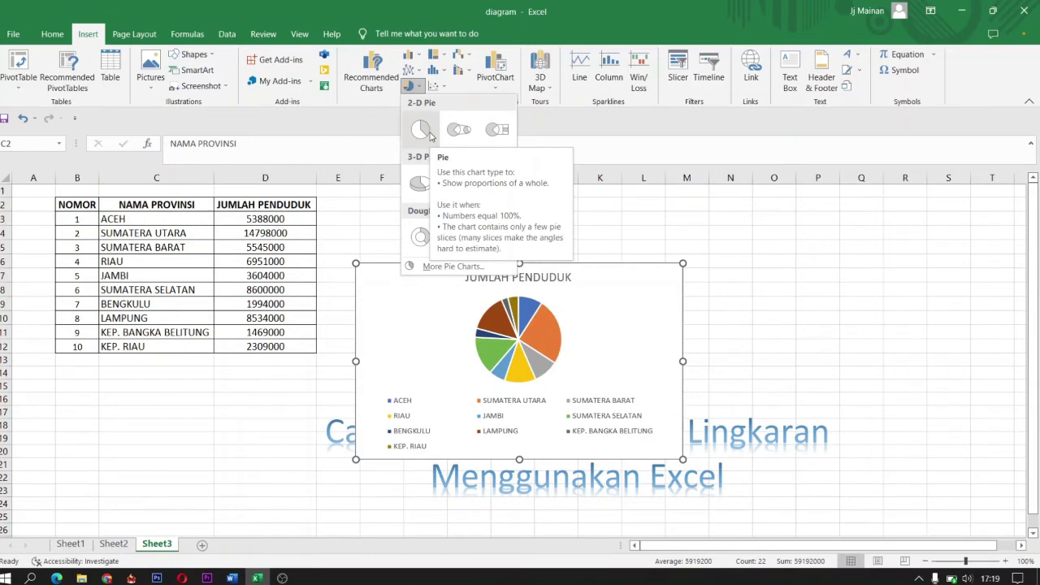
left_click(430, 135)
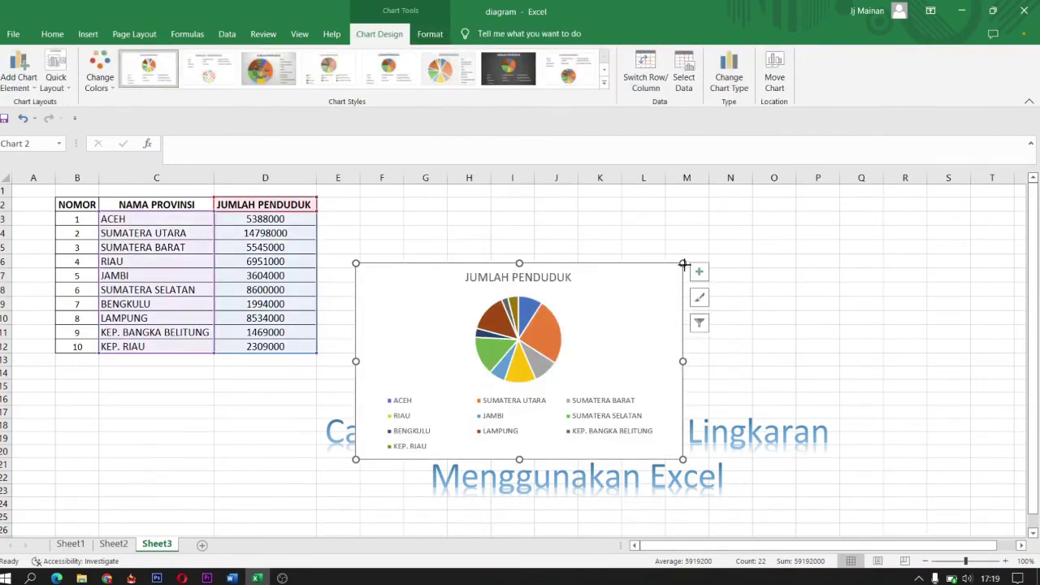
Enlarge the pie chart to cover about columns E to R and rows 4 to 24.
left_click_drag(683, 265, 755, 226)
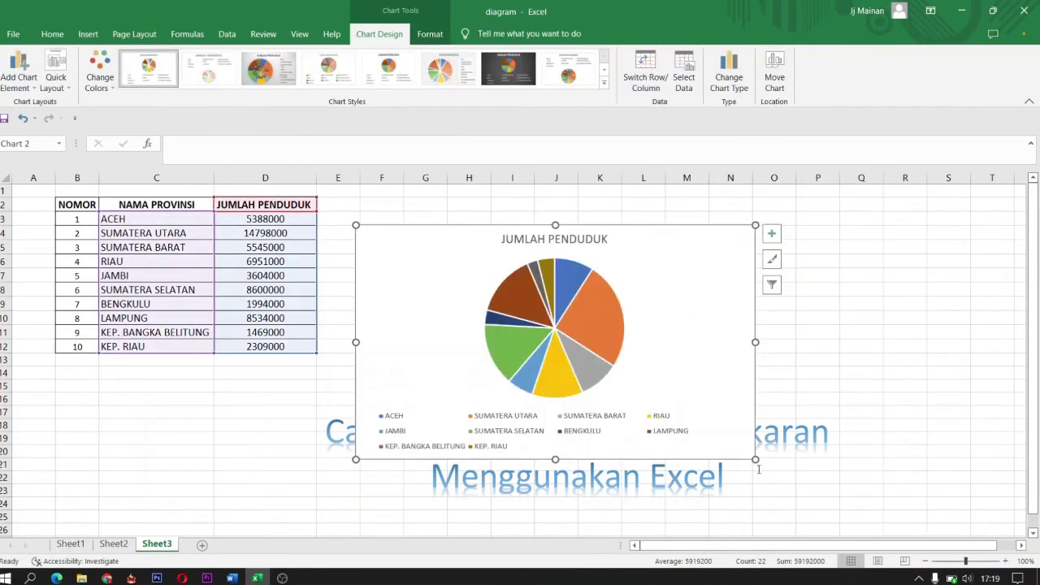
left_click_drag(755, 460, 900, 505)
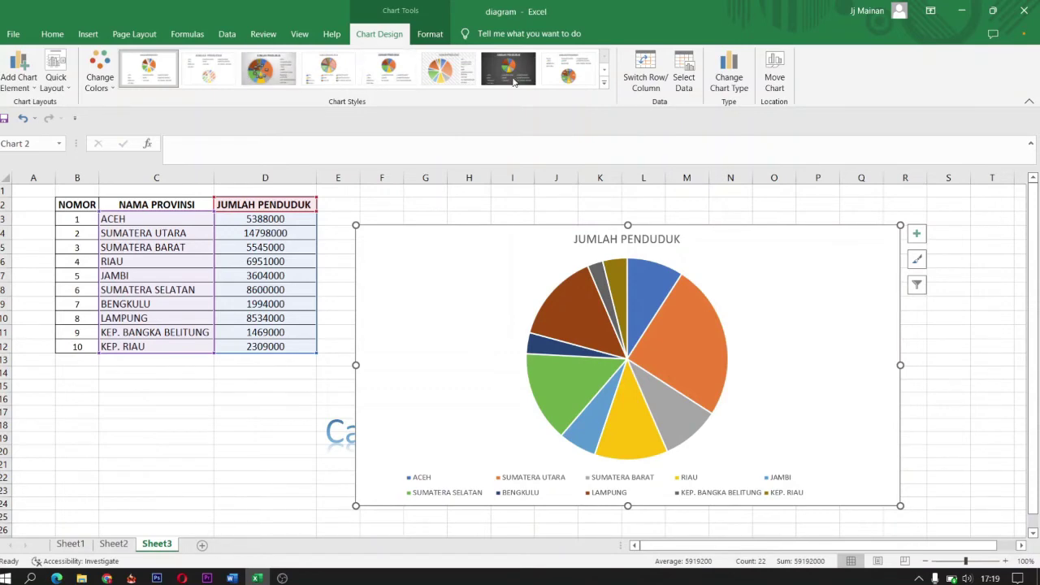
Apply the solid blue preset style with category and percentage labels to the pie chart, and try the two styles after it.
left_click(604, 83)
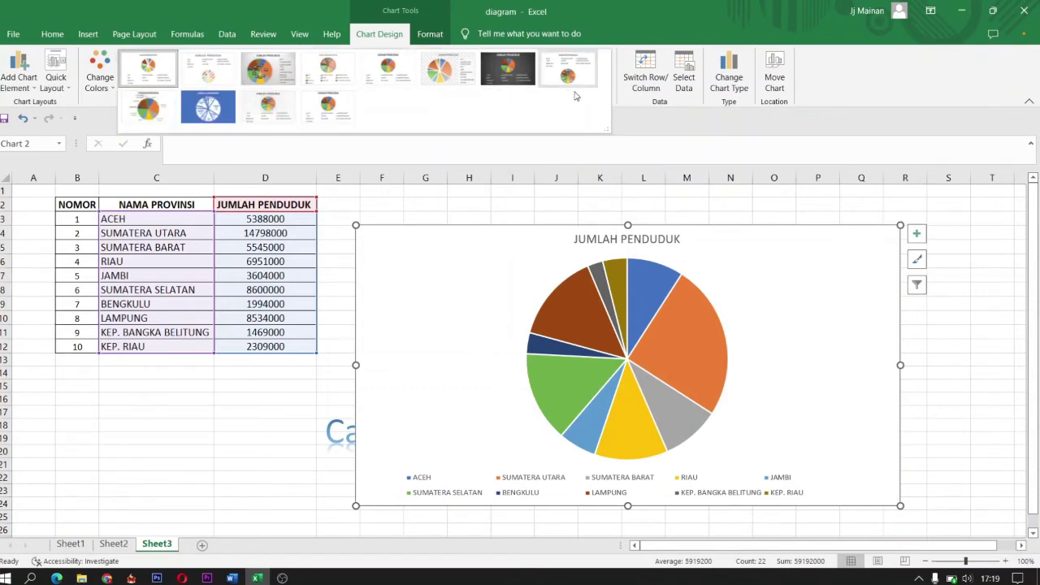
left_click(205, 113)
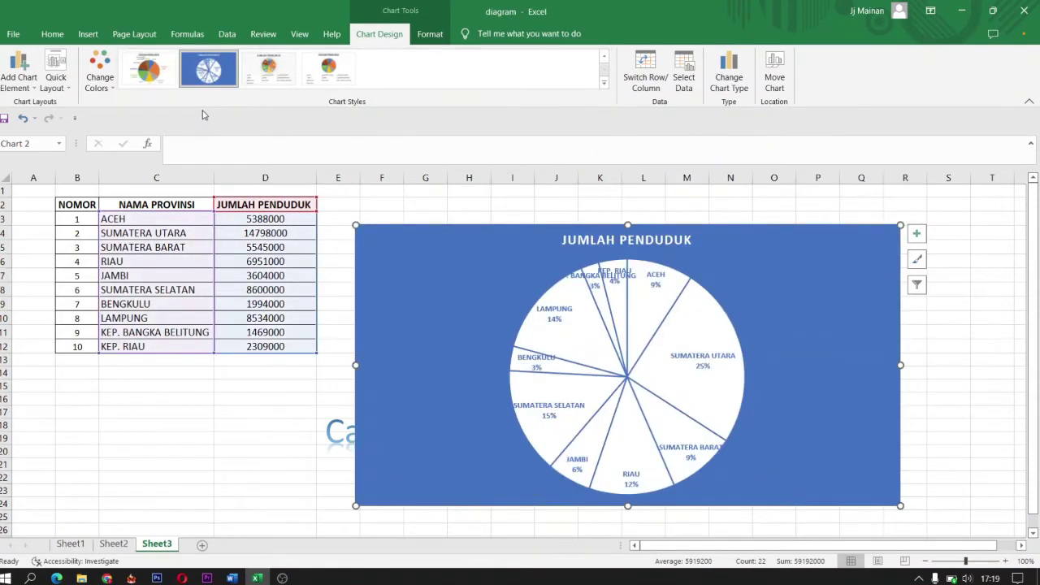
left_click(274, 69)
left_click(332, 70)
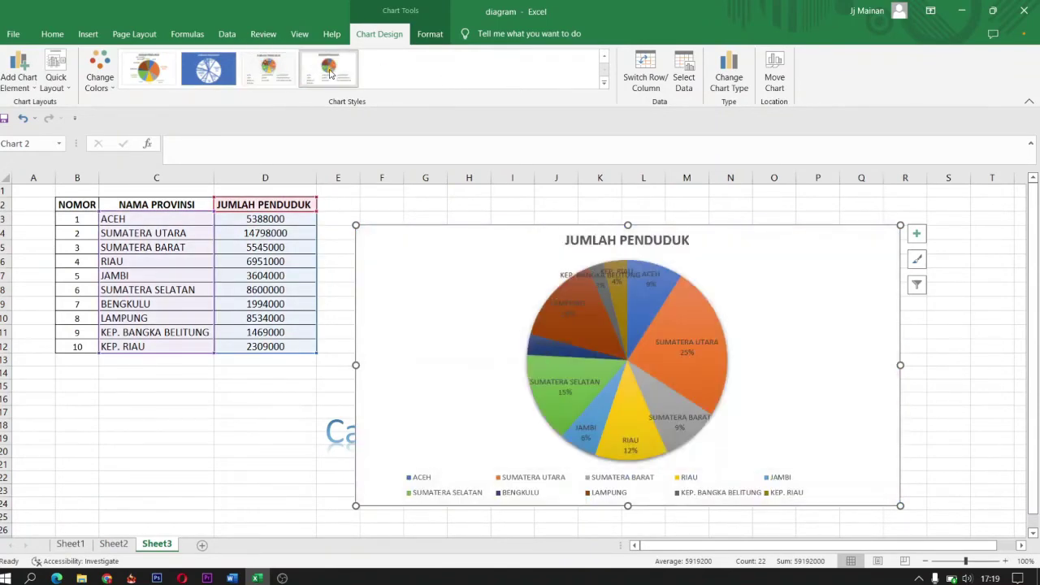
Try the dark and grey textured preset styles on the pie chart, then return it to the first plain style.
left_click(603, 82)
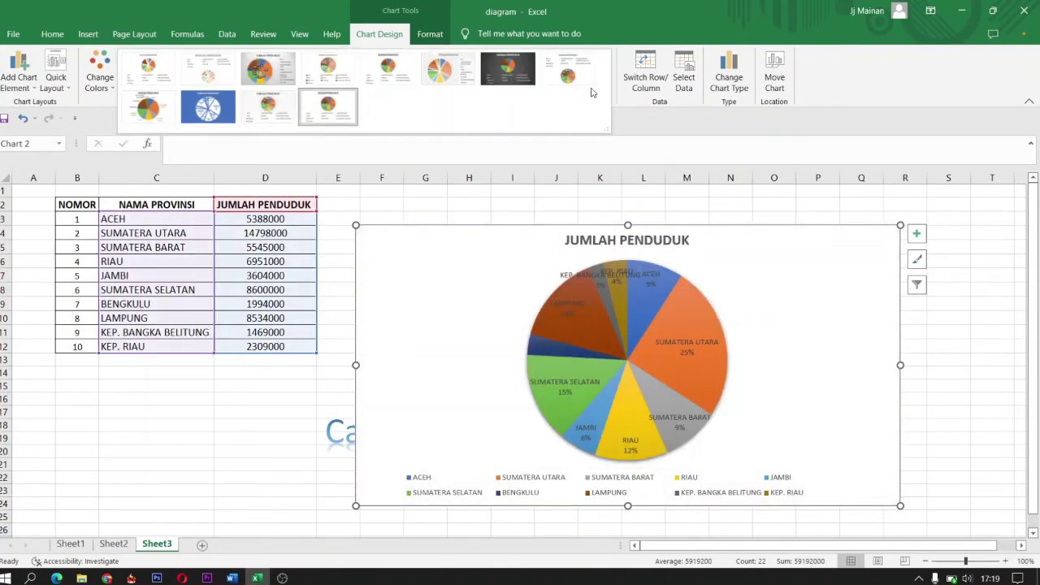
left_click(514, 71)
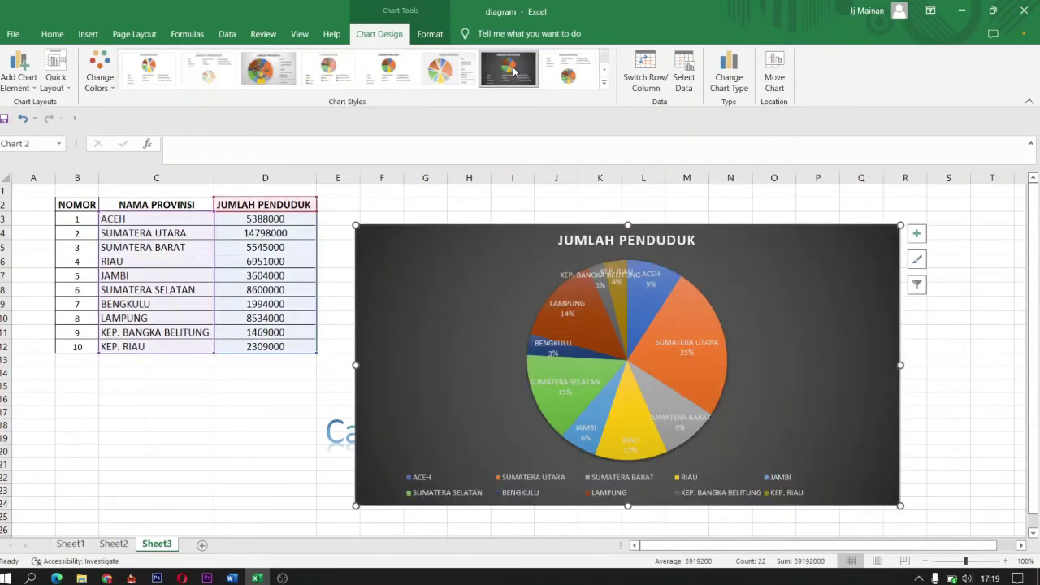
left_click(448, 70)
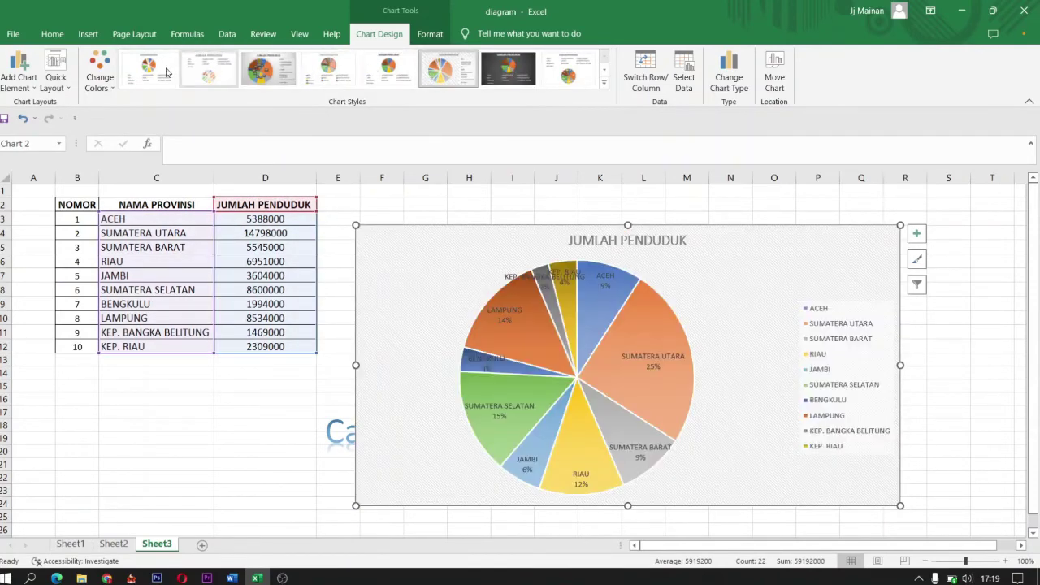
left_click(604, 83)
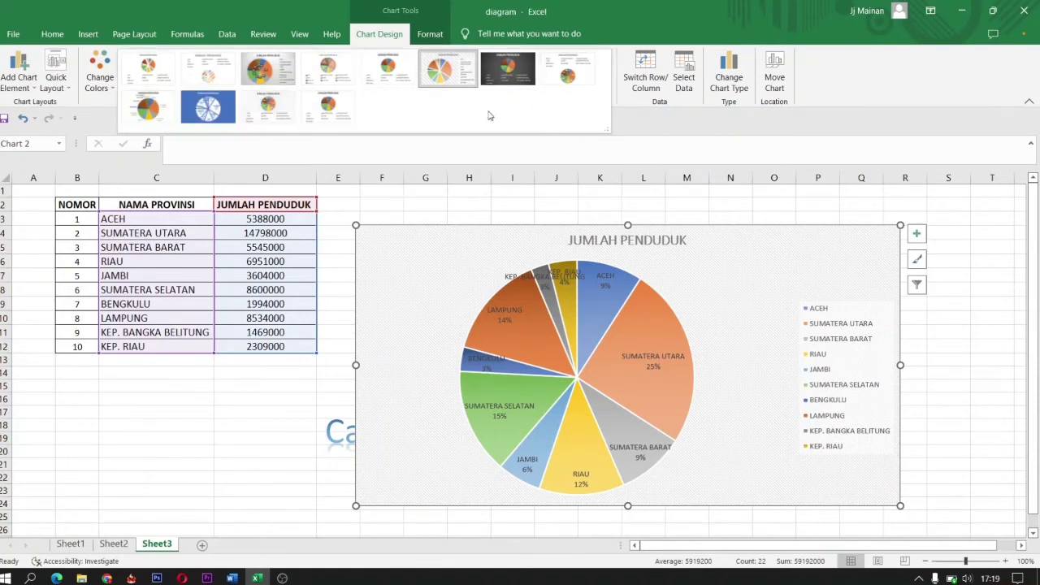
left_click(169, 97)
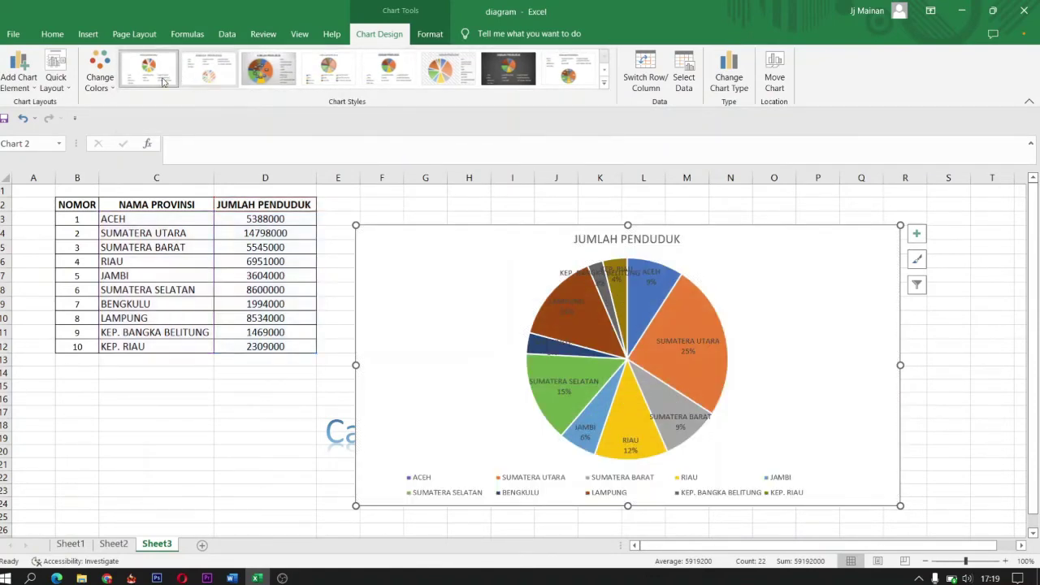
Change the chart type from flat pie to 3-D Pie.
left_click(100, 68)
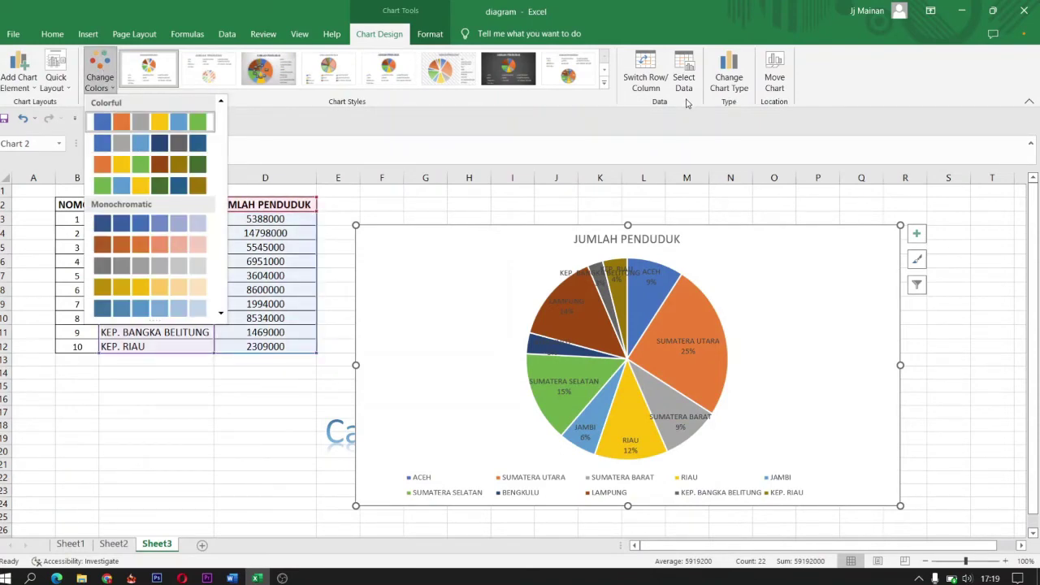
left_click(724, 88)
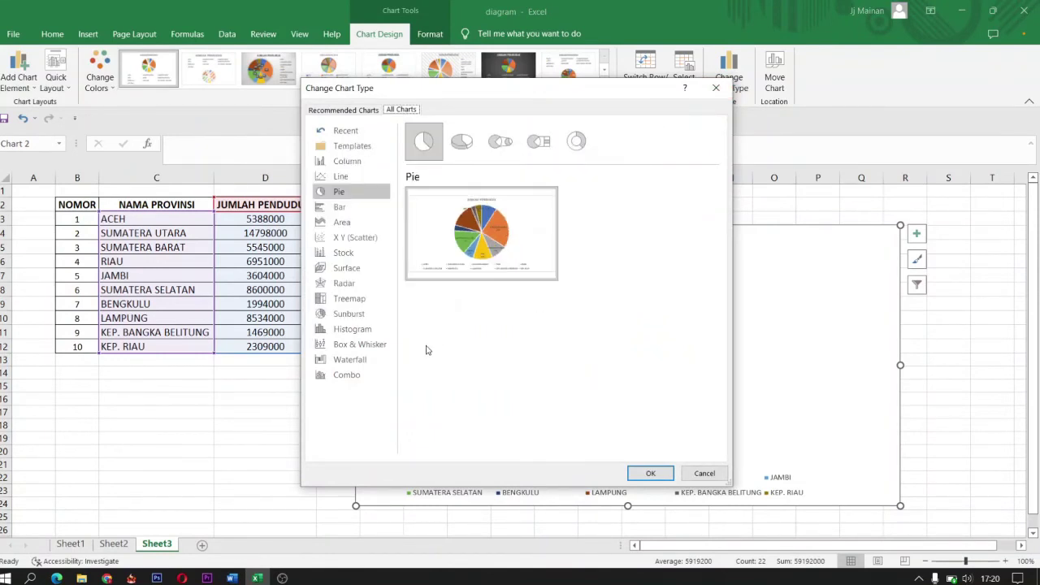
left_click(463, 143)
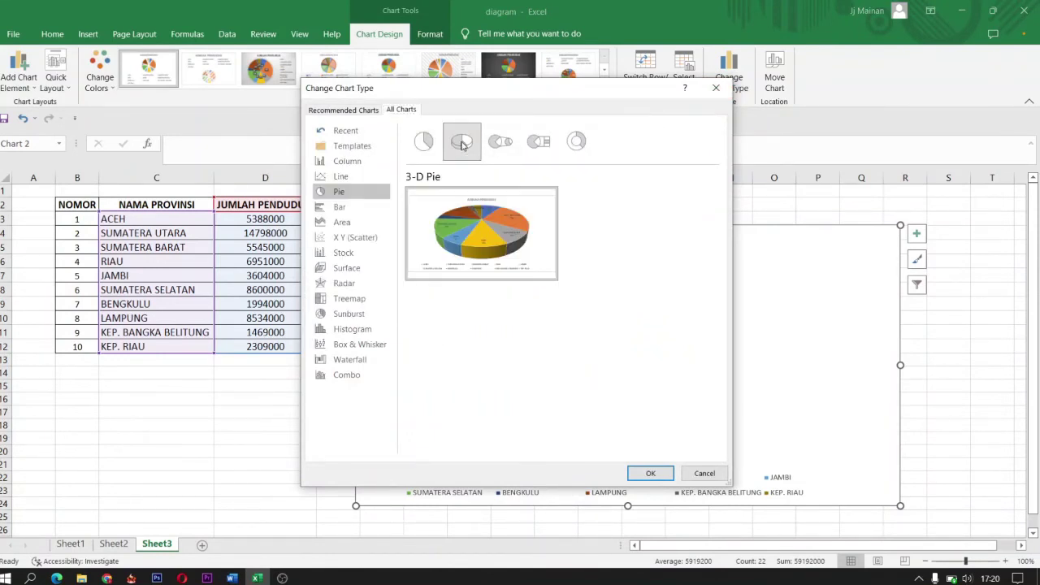
left_click(647, 475)
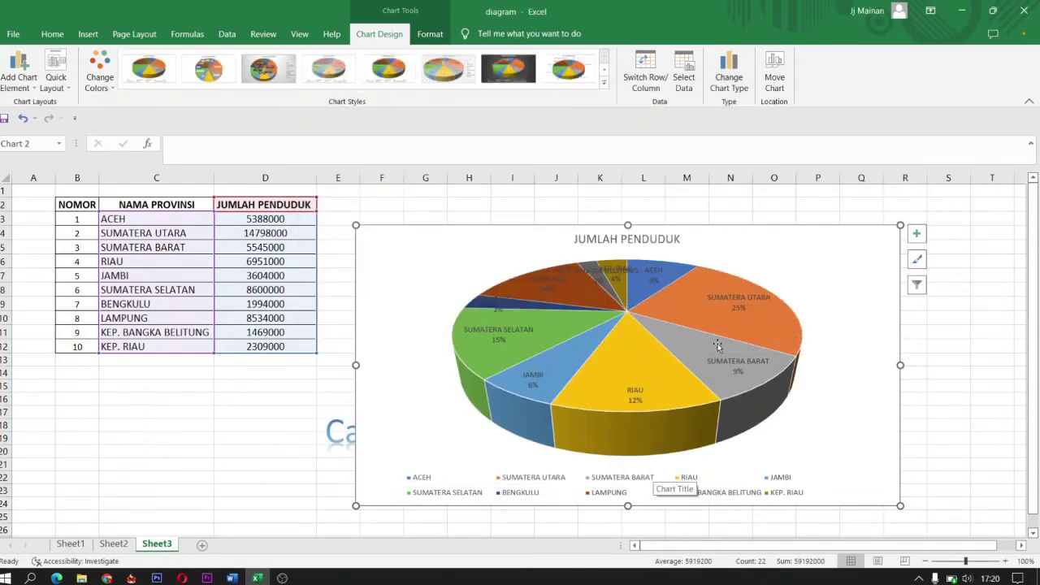
Set the font colour of the KEP. BANGKA BELITUNG data label alone to white.
left_click(638, 297)
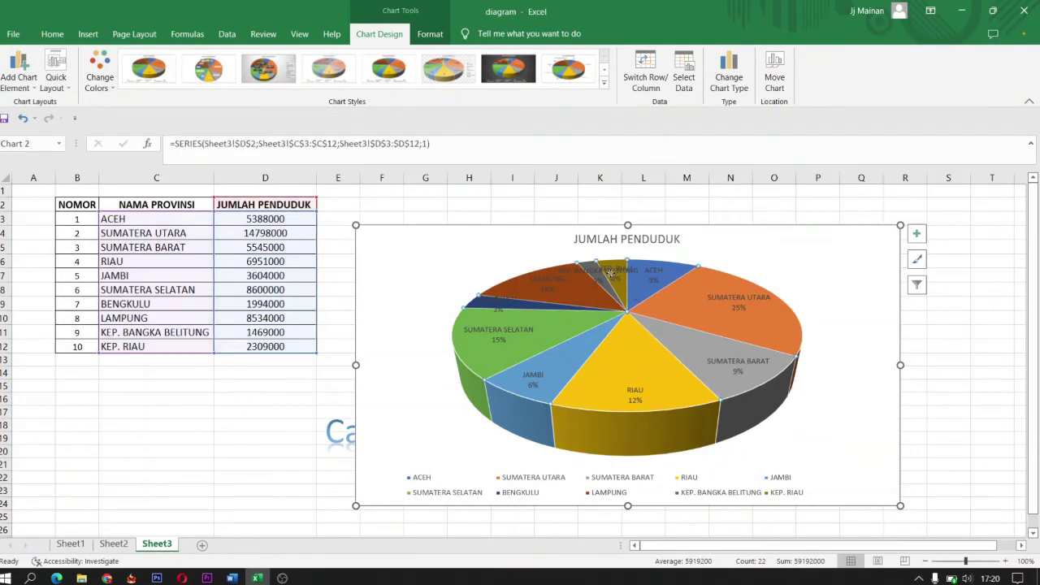
left_click(632, 276)
left_click(633, 276)
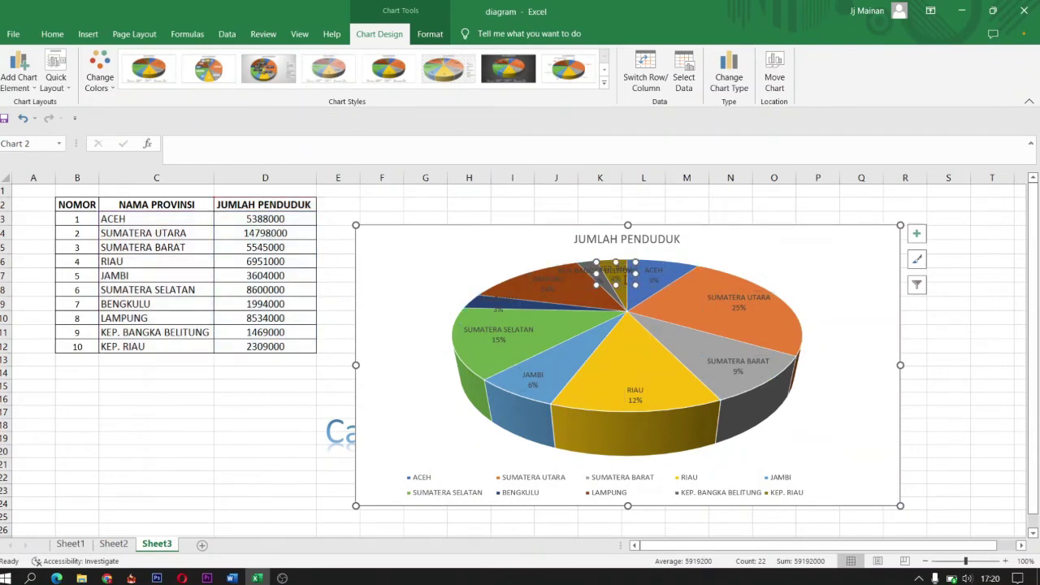
left_click_drag(598, 275, 556, 276)
left_click(53, 34)
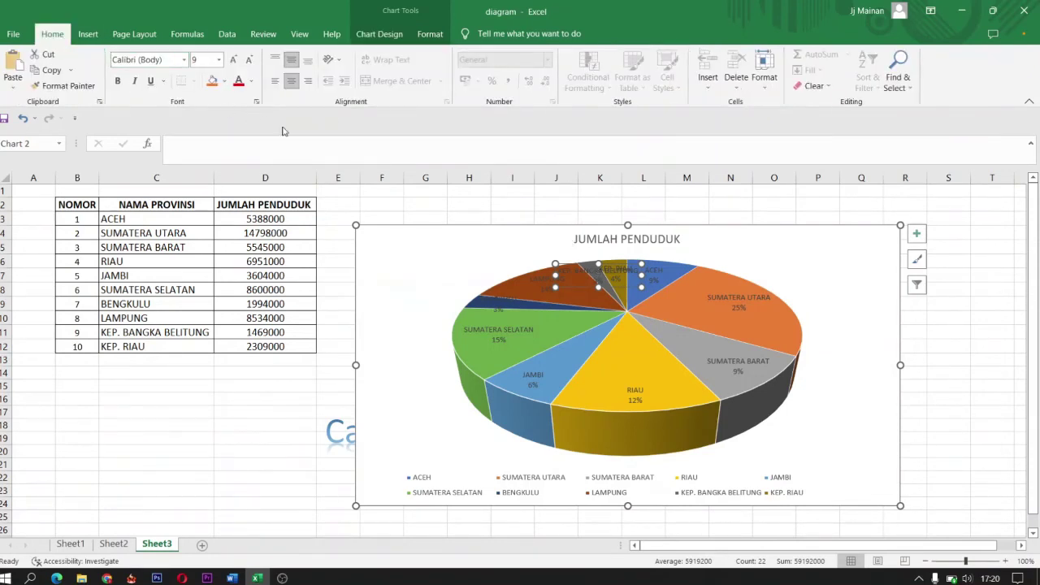
left_click(252, 81)
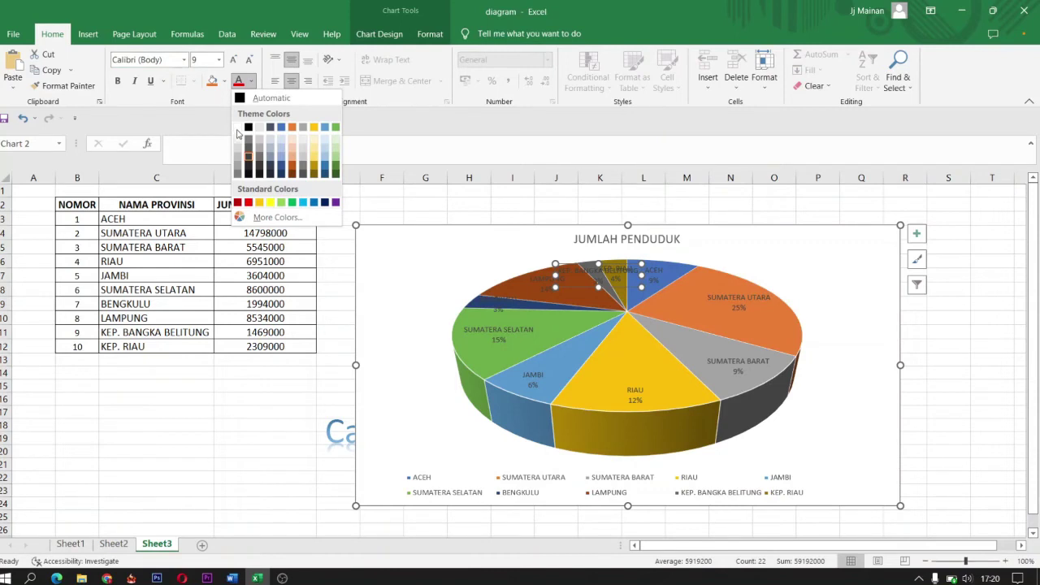
left_click(238, 127)
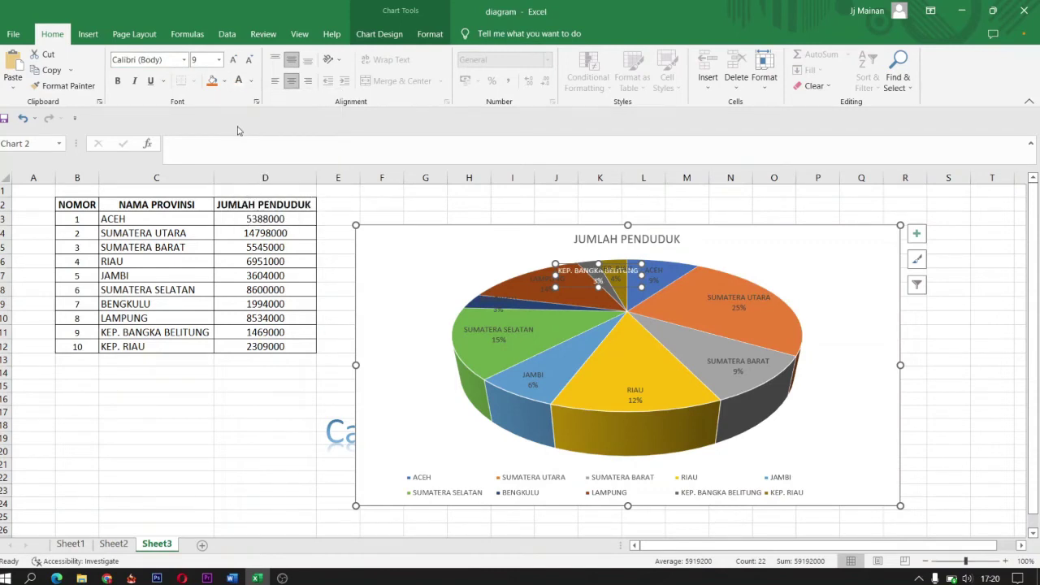
Set the font colour of the LAMPUNG, BENGKULU, ACEH and KEP. RIAU data labels to white.
left_click(539, 285)
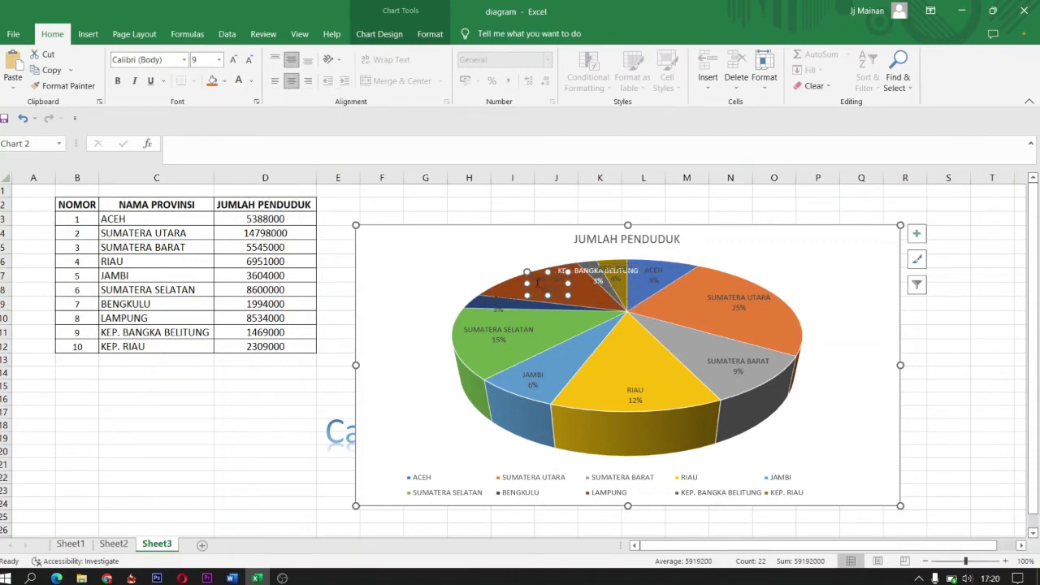
left_click(498, 306)
left_click(239, 81)
left_click(655, 274)
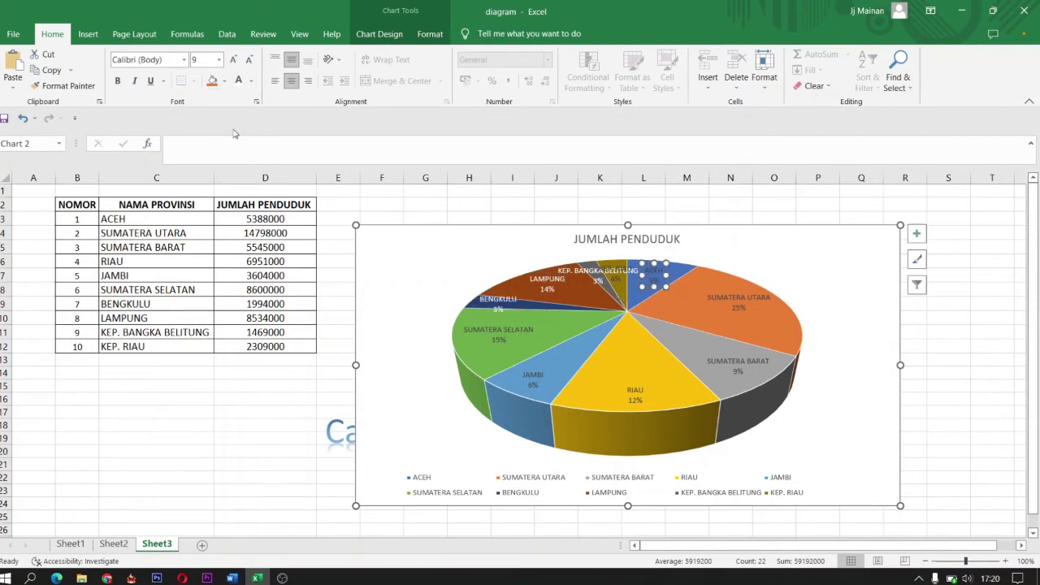
left_click(239, 82)
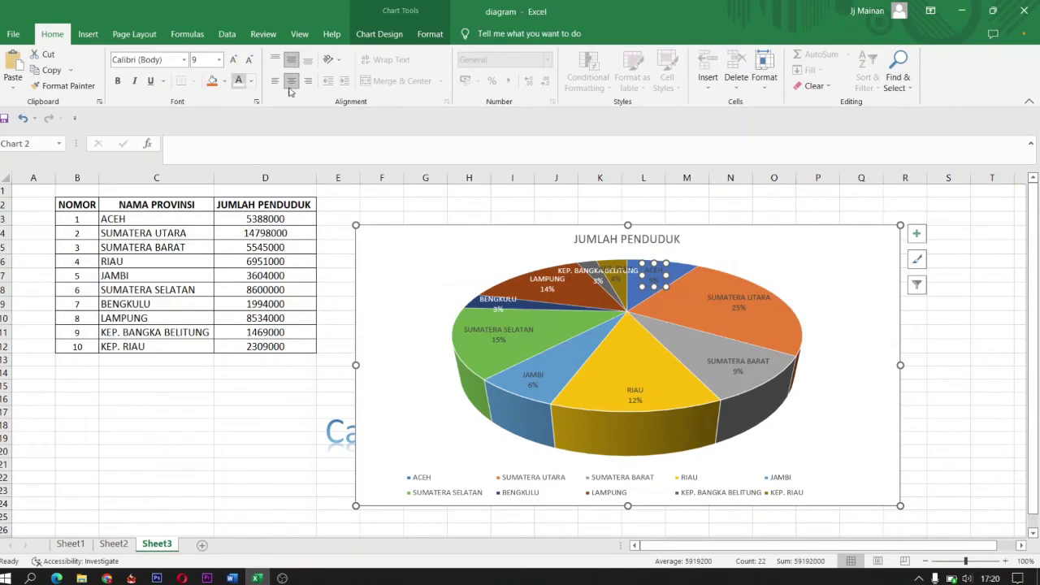
left_click(618, 280)
left_click(239, 81)
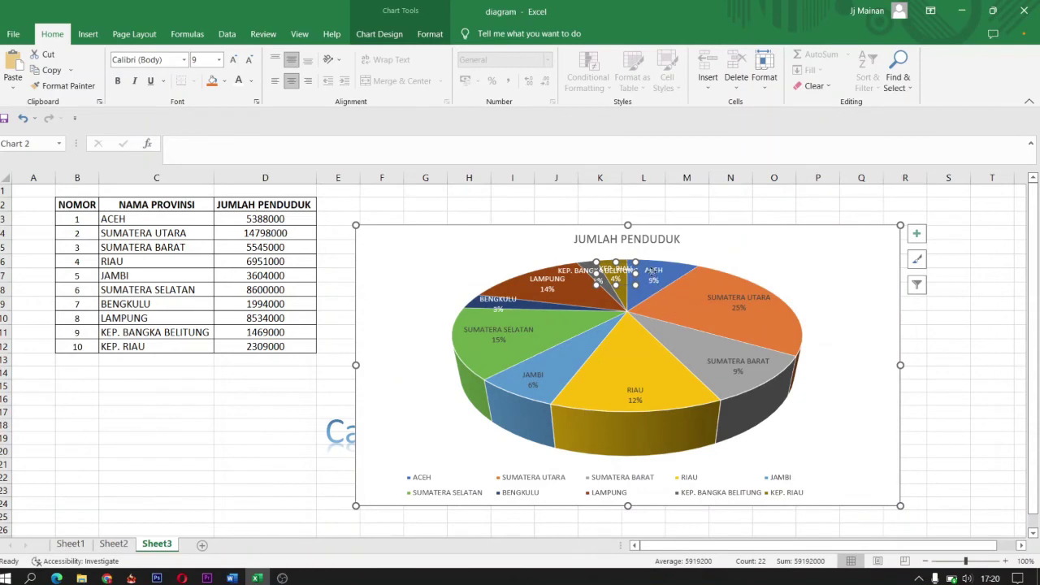
Reposition the ACEH, KEP. RIAU and KEP. BANGKA BELITUNG data labels to reduce their overlap at the back of the pie.
left_click(652, 272)
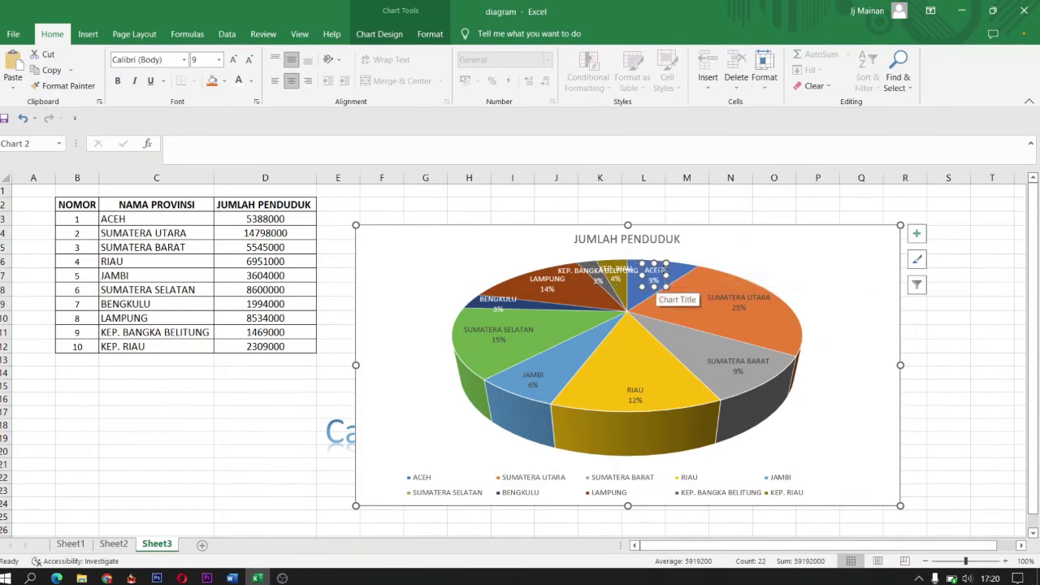
left_click_drag(665, 272, 678, 269)
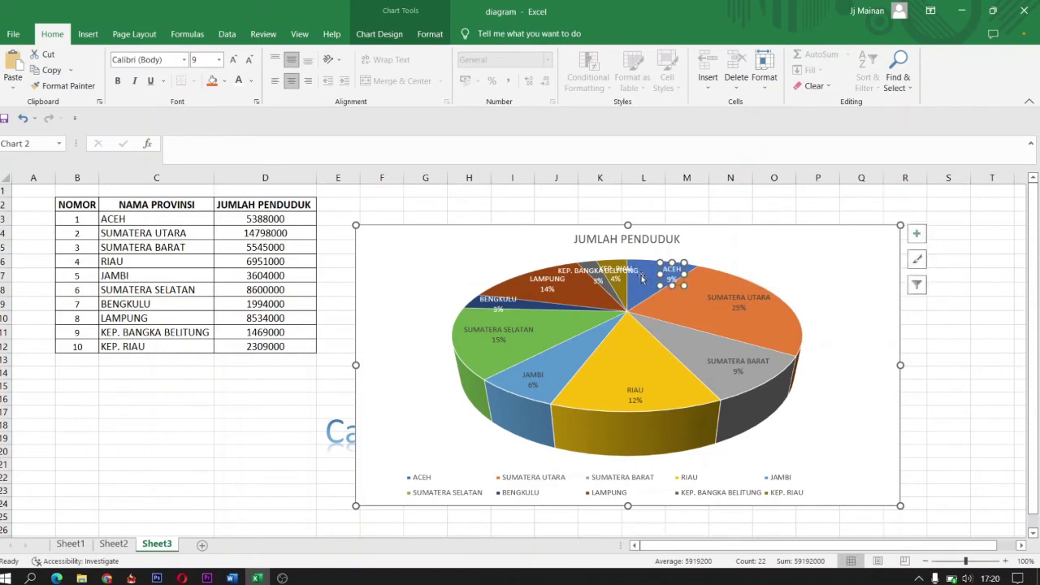
left_click(616, 271)
left_click_drag(616, 276, 620, 261)
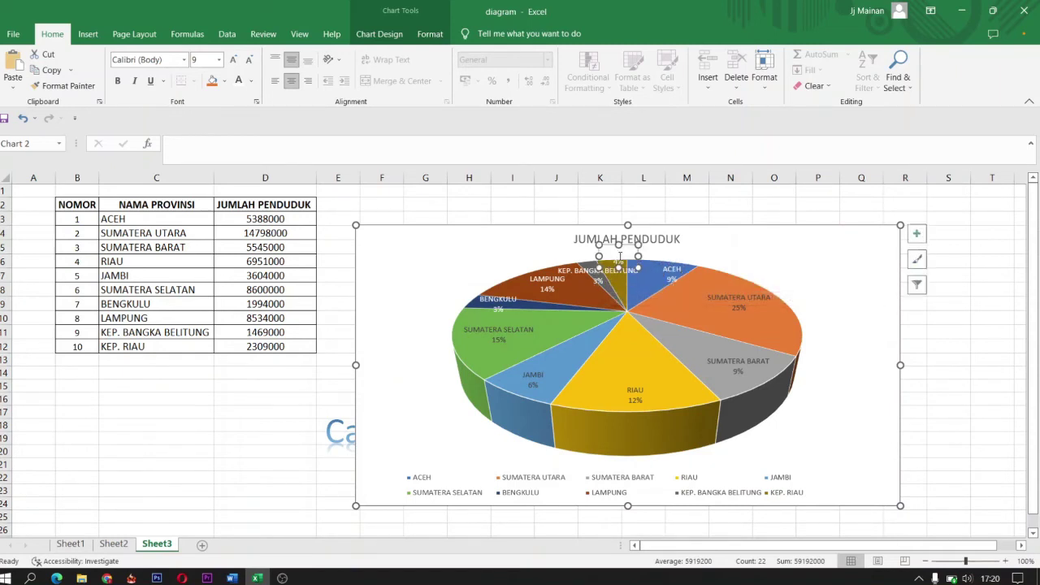
left_click_drag(631, 246, 633, 299)
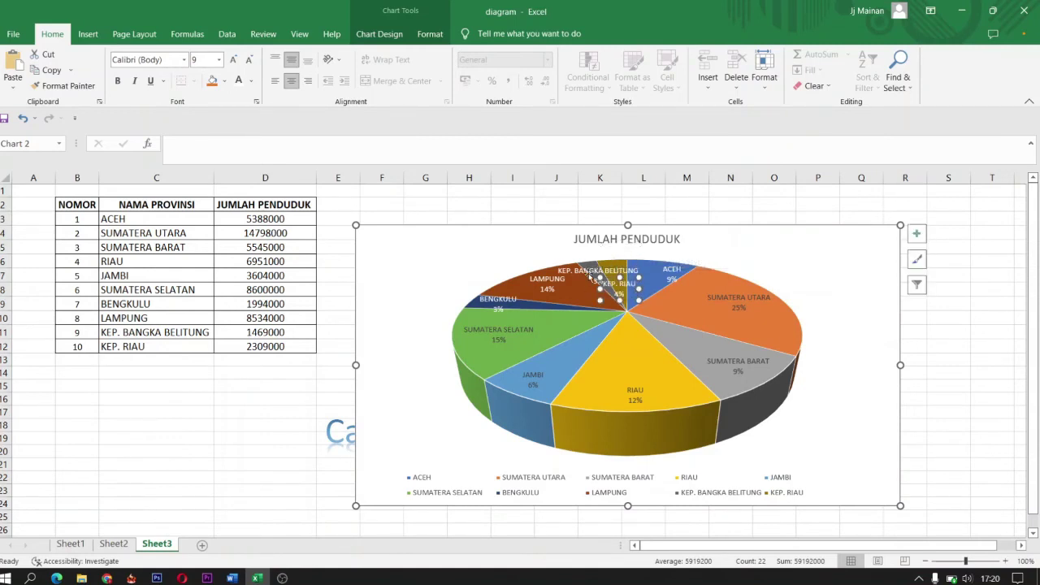
left_click_drag(588, 273, 578, 263)
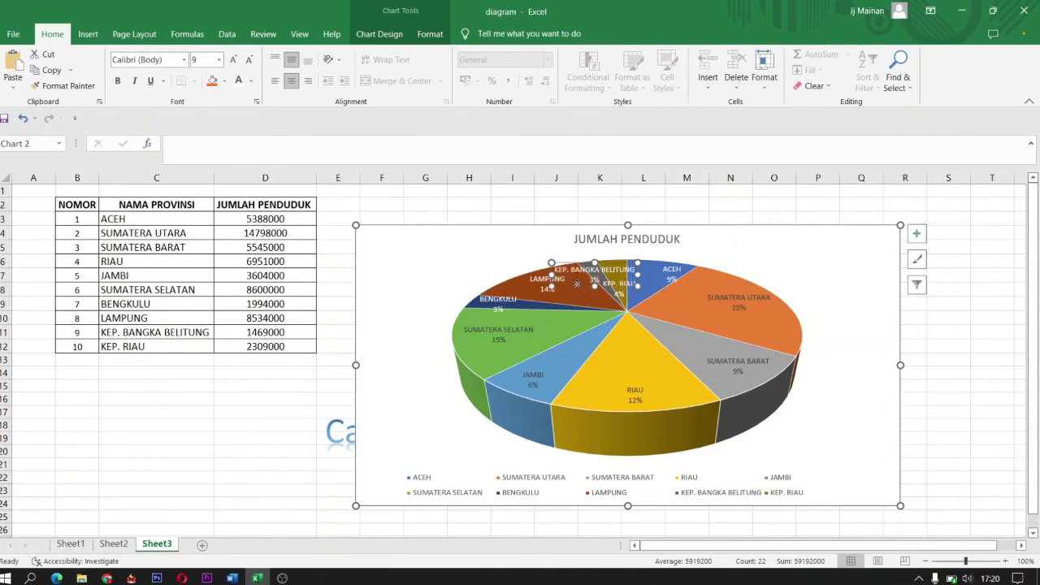
left_click(861, 293)
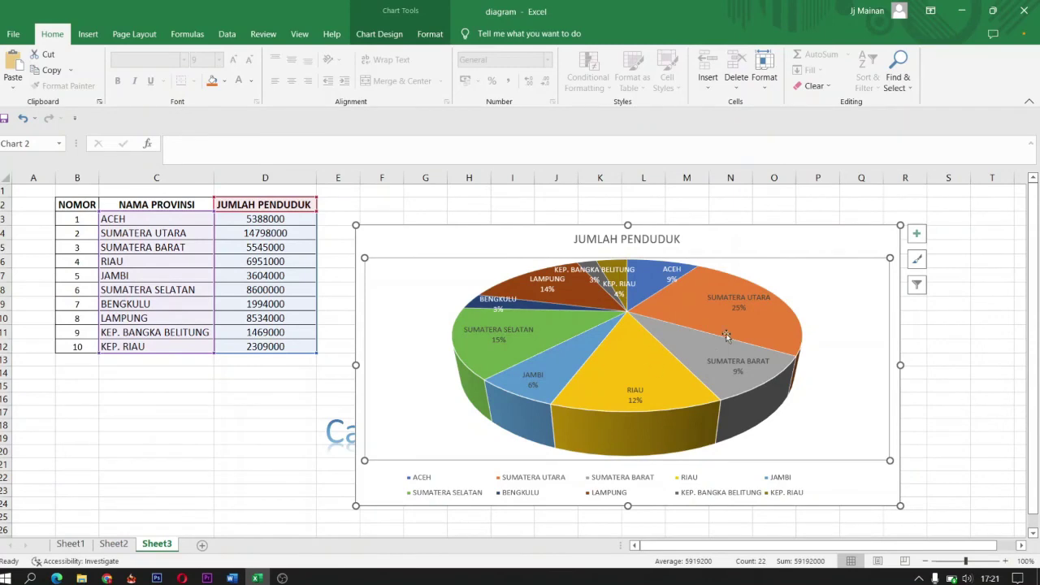
Set the SUMATERA UTARA data label's font colour to white and select the SUMATERA SELATAN label.
left_click(740, 303)
left_click(741, 302)
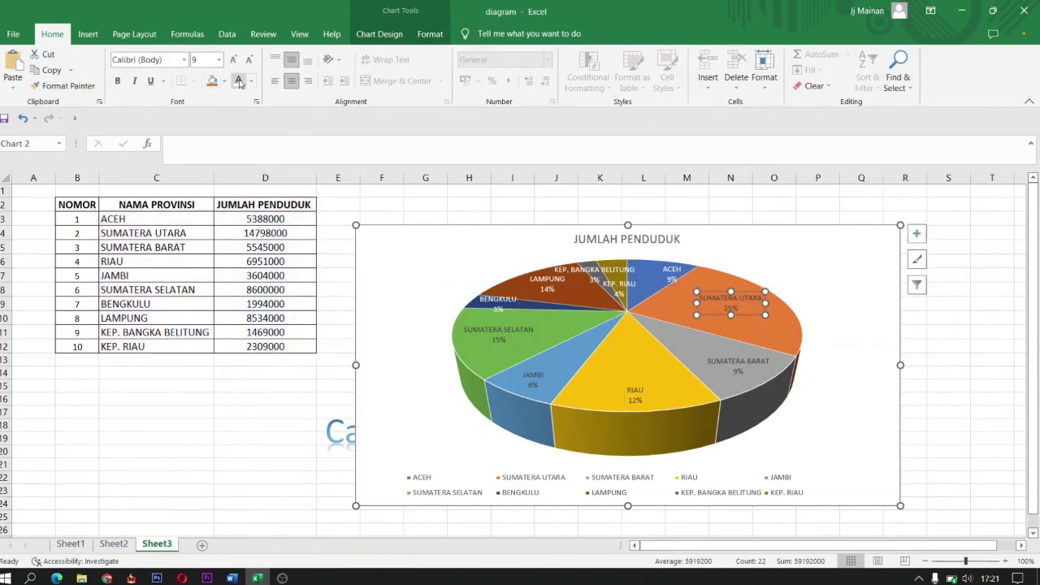
left_click(503, 331)
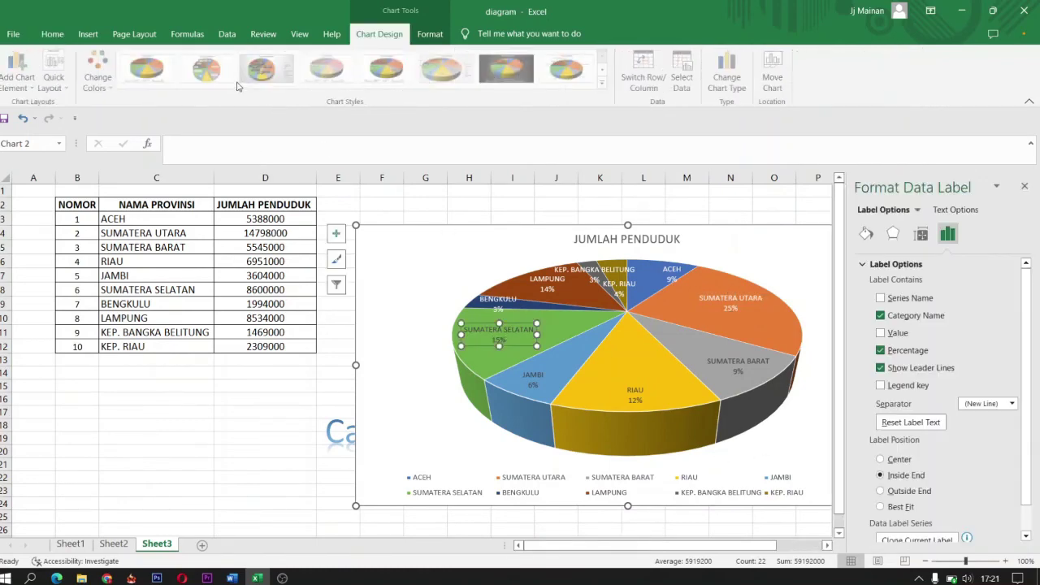
Switch the 3-D pie from the boxed-label preset style back to the first style and close the formatting pane.
left_click(235, 84)
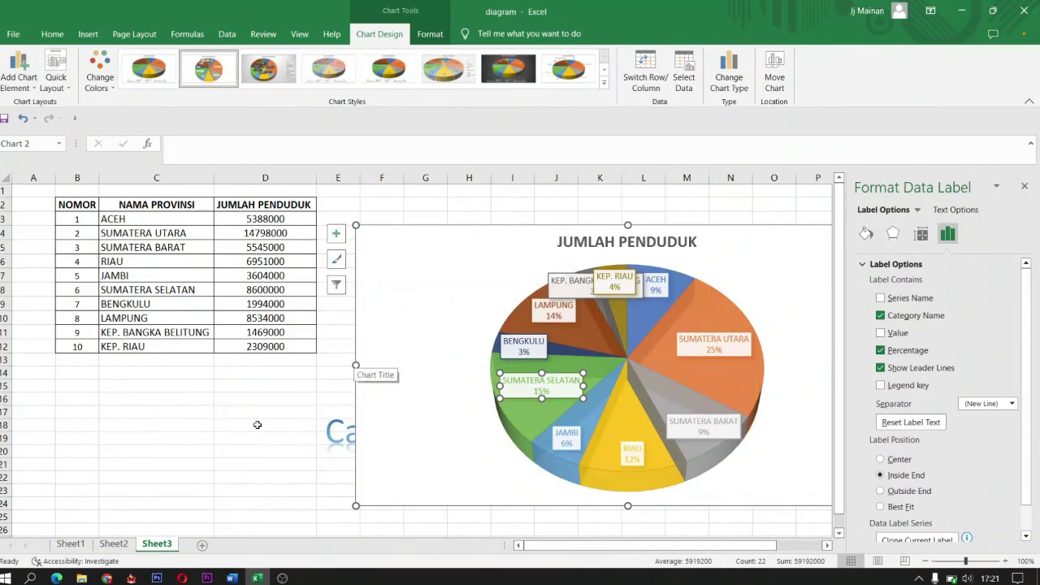
left_click(149, 69)
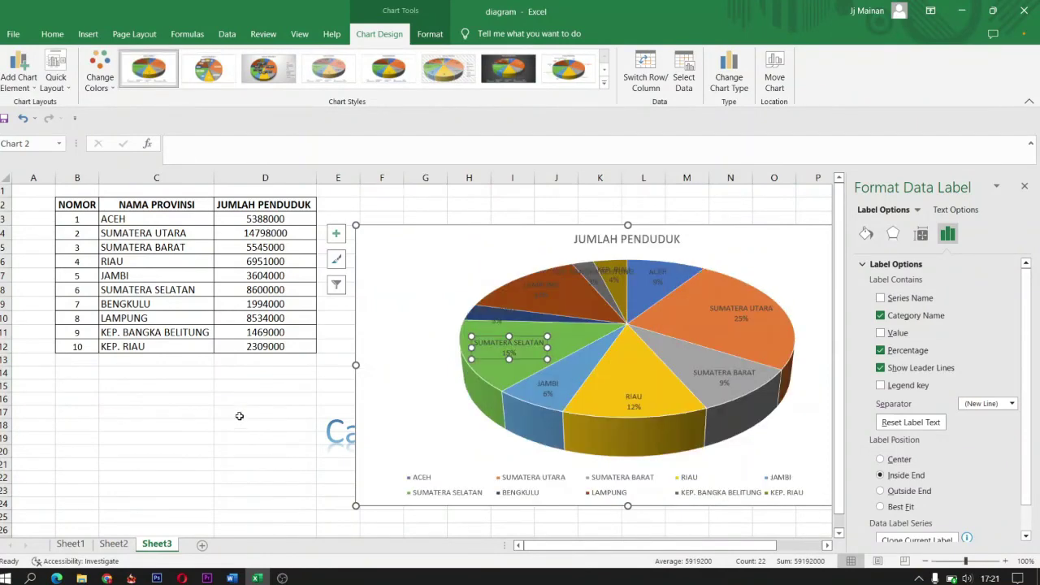
left_click(278, 428)
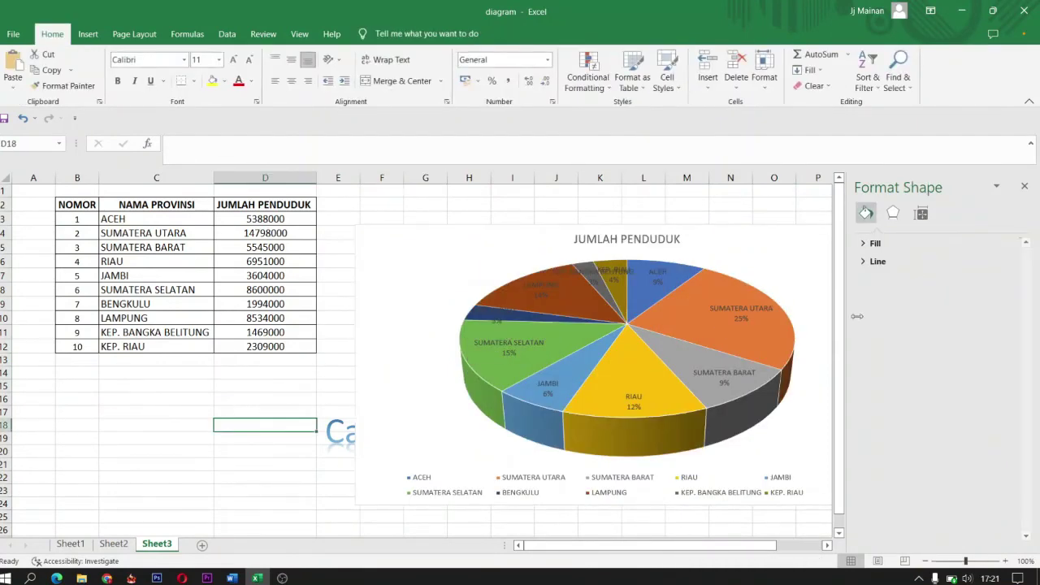
left_click(1027, 190)
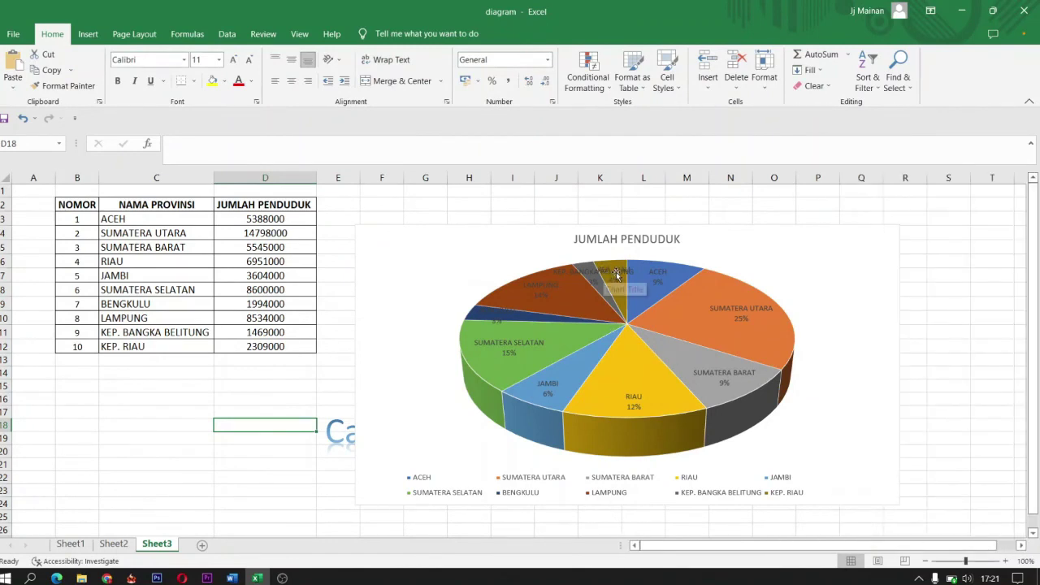
Set the font colour of all the pie chart's data labels to white at once.
left_click(617, 273)
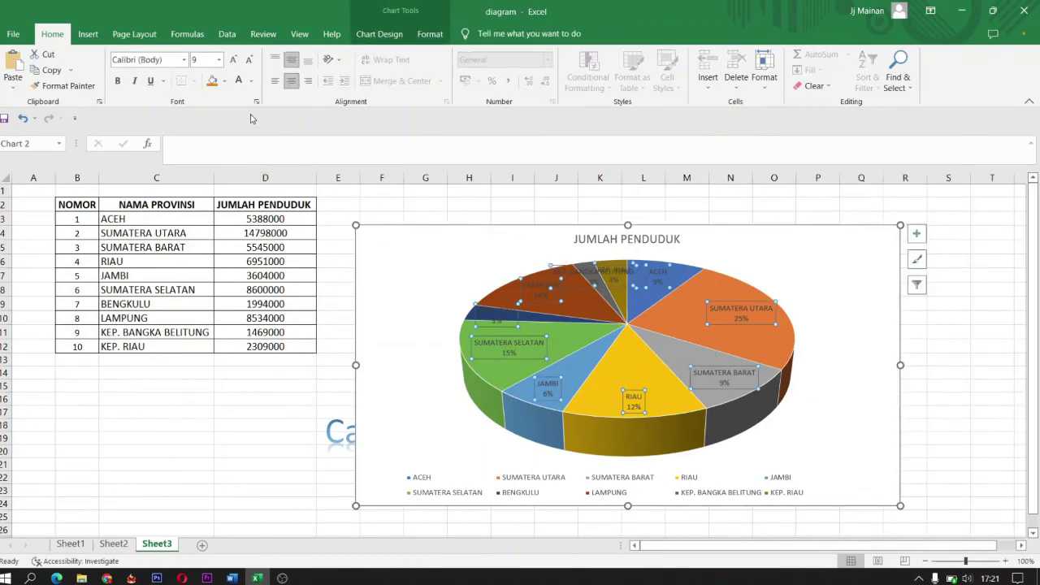
left_click(945, 322)
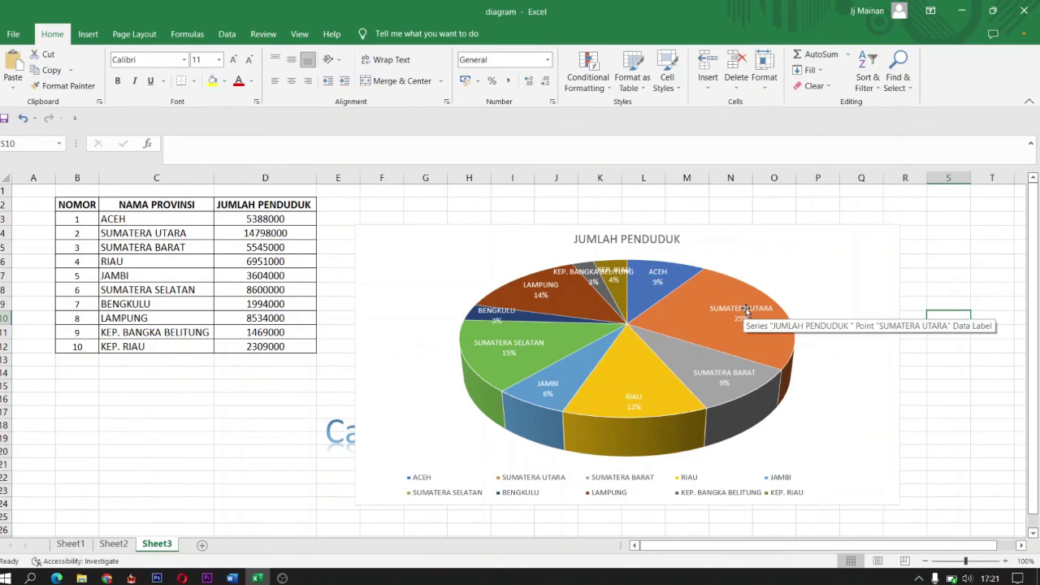
Check which chart elements are enabled for the 3-D pie chart.
left_click(871, 272)
left_click(917, 235)
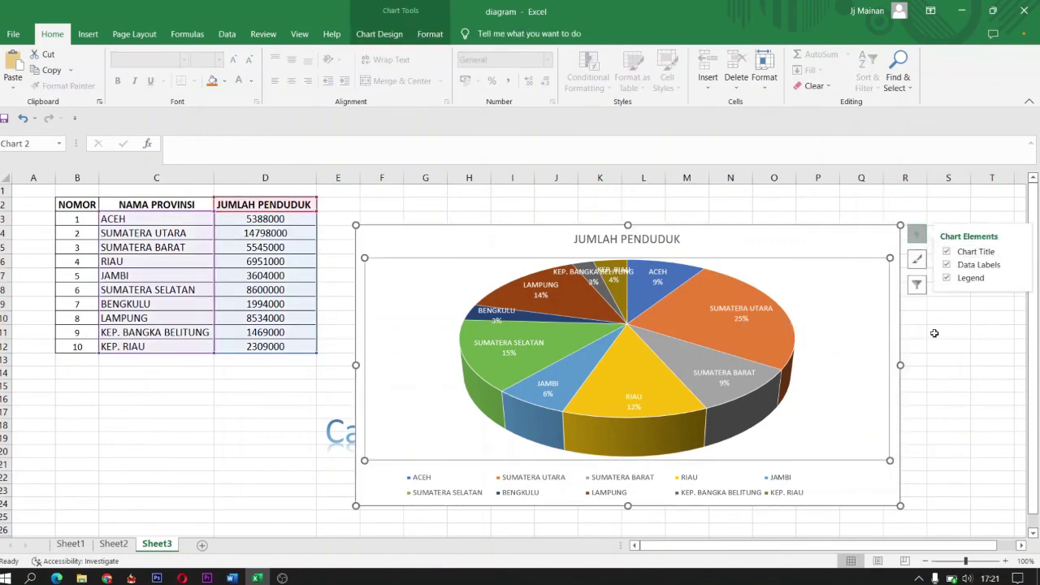
left_click(936, 332)
left_click(752, 286)
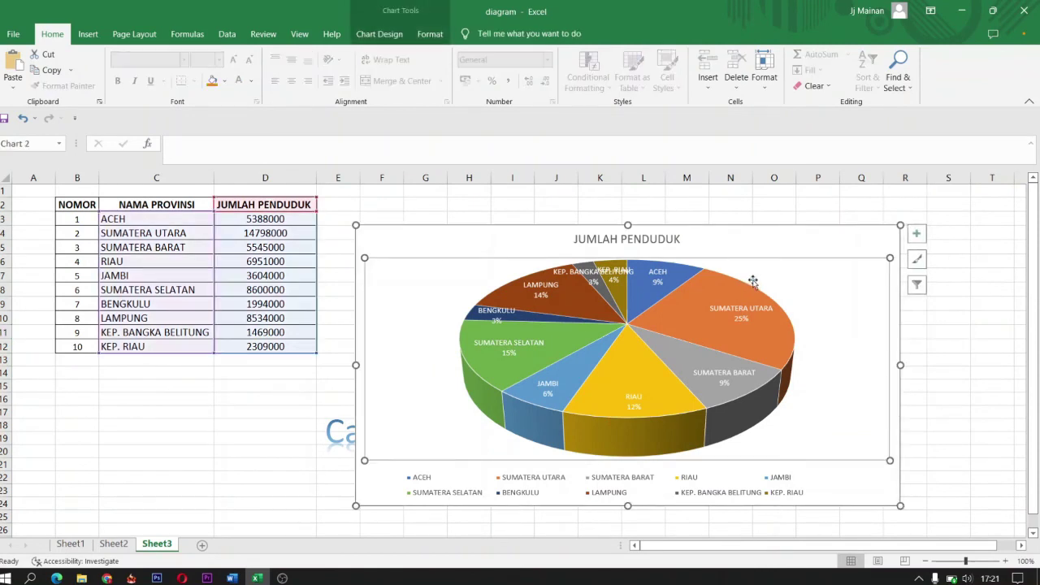
left_click(961, 331)
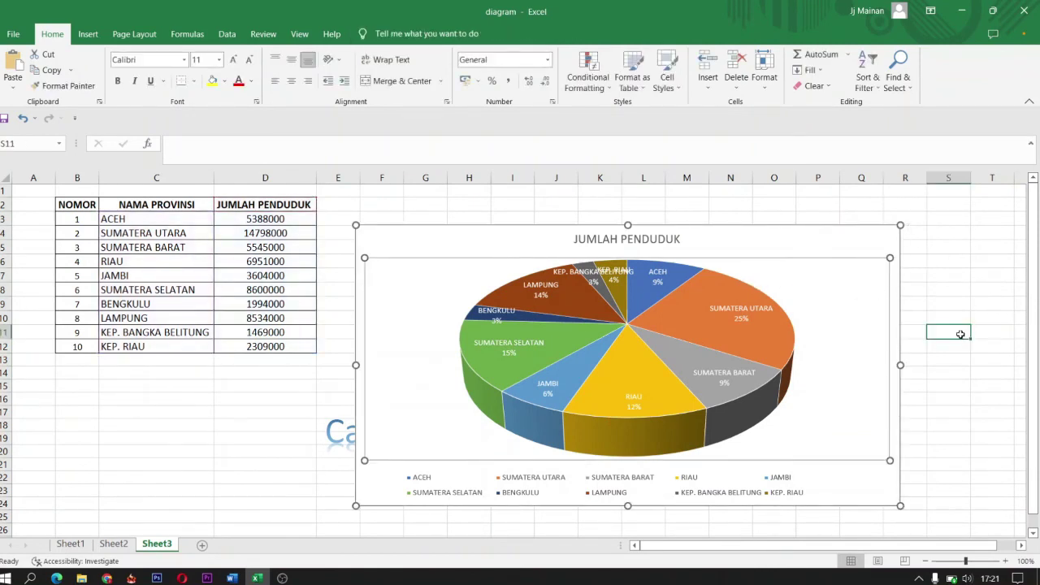